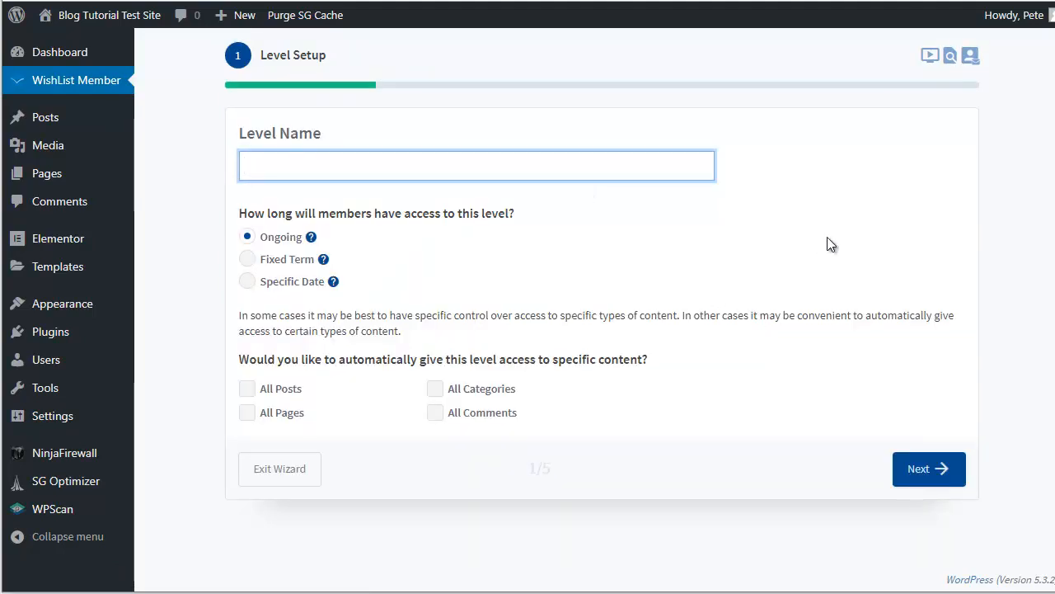
Step: Enter 'BTTS Beginners Course' as the new level's Level Name
{"action": "type", "text": "BTTS "}
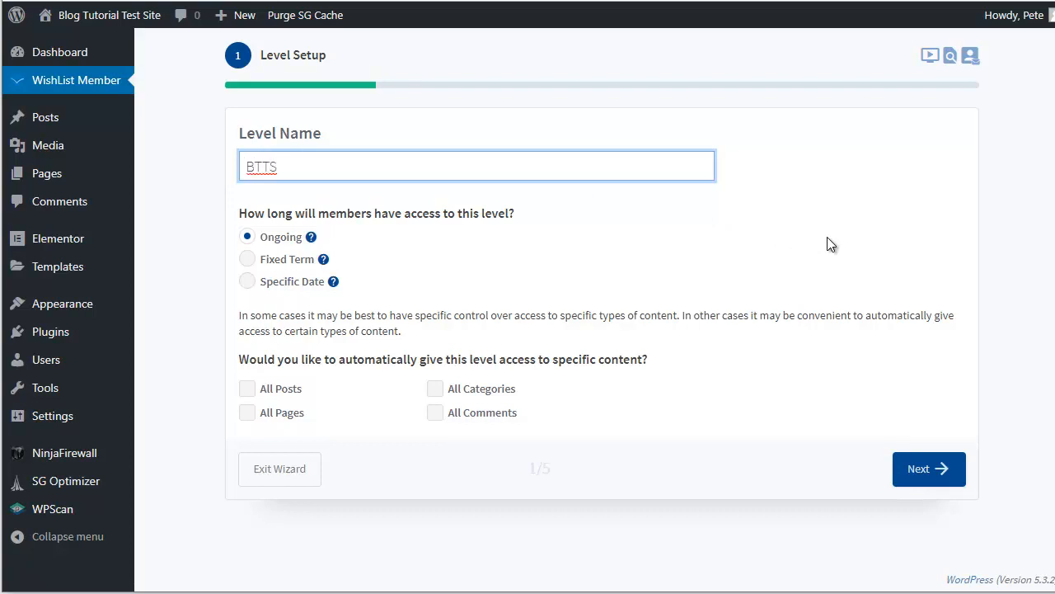
{"action": "type", "text": "Beginners Course"}
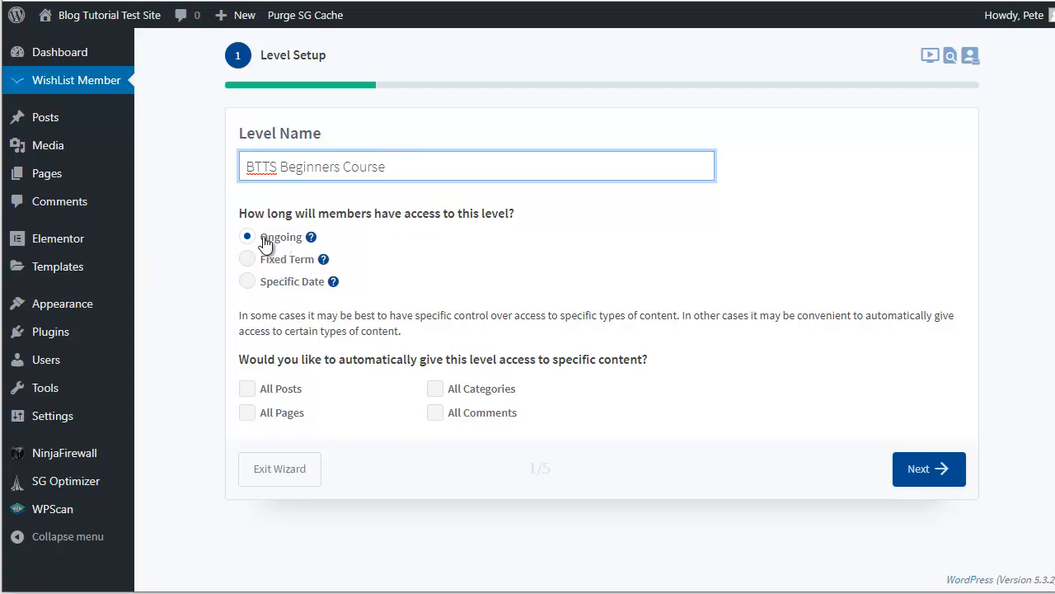
Step: Review help for Ongoing, Fixed Term and Specific Date, keep Ongoing, and continue to Level Requirements
{"action": "mouse_move", "coordinate": [310, 238]}
{"action": "mouse_move", "coordinate": [322, 260]}
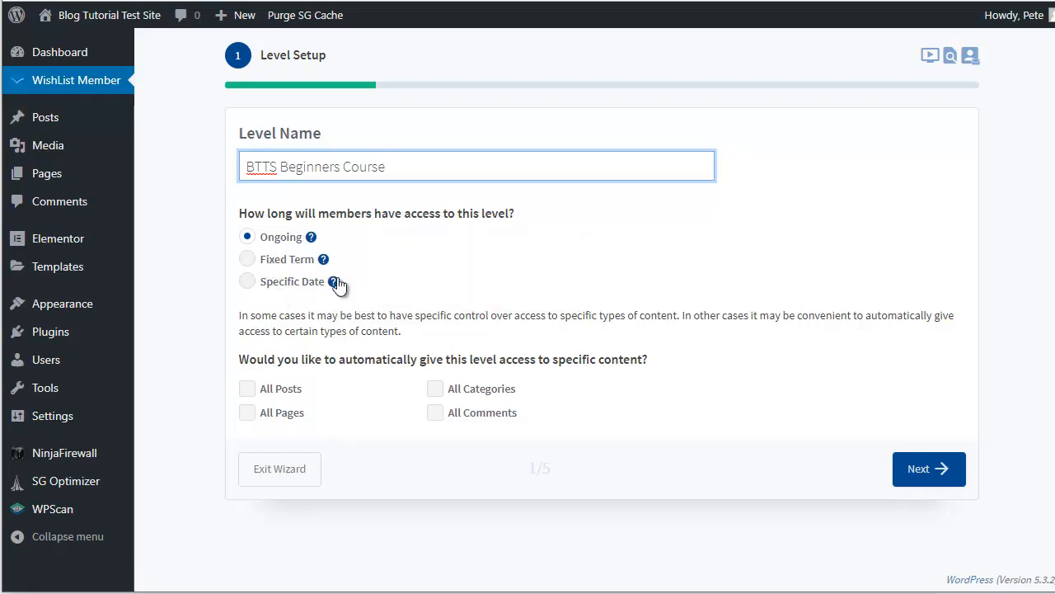
{"action": "mouse_move", "coordinate": [333, 284]}
{"action": "left_click", "coordinate": [918, 469]}
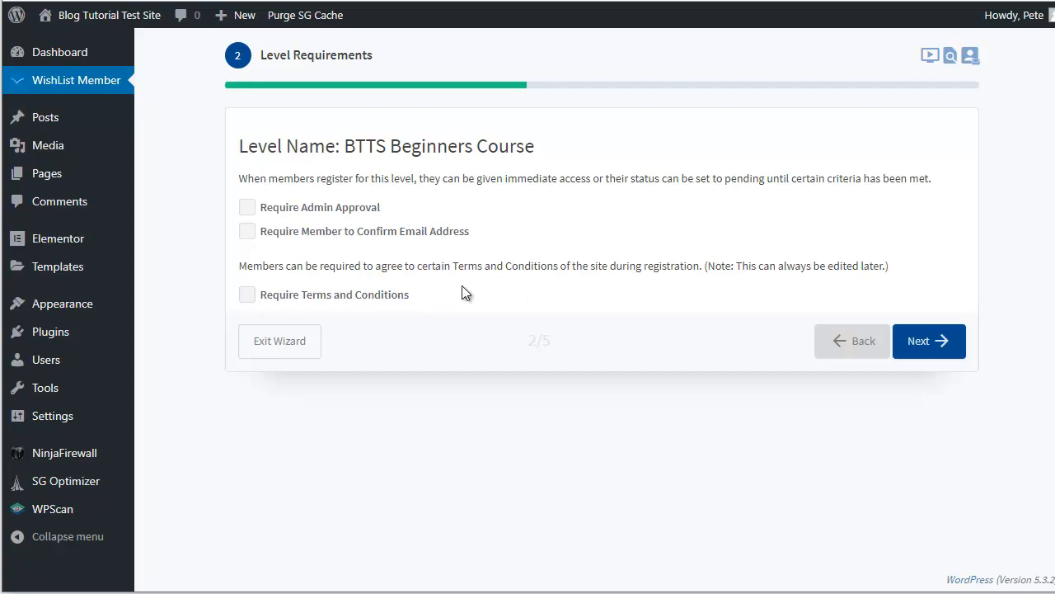
Step: Enable Automatically Protect New Pages/Posts and per-level content display, then advance to Email Setup
{"action": "left_click", "coordinate": [925, 344]}
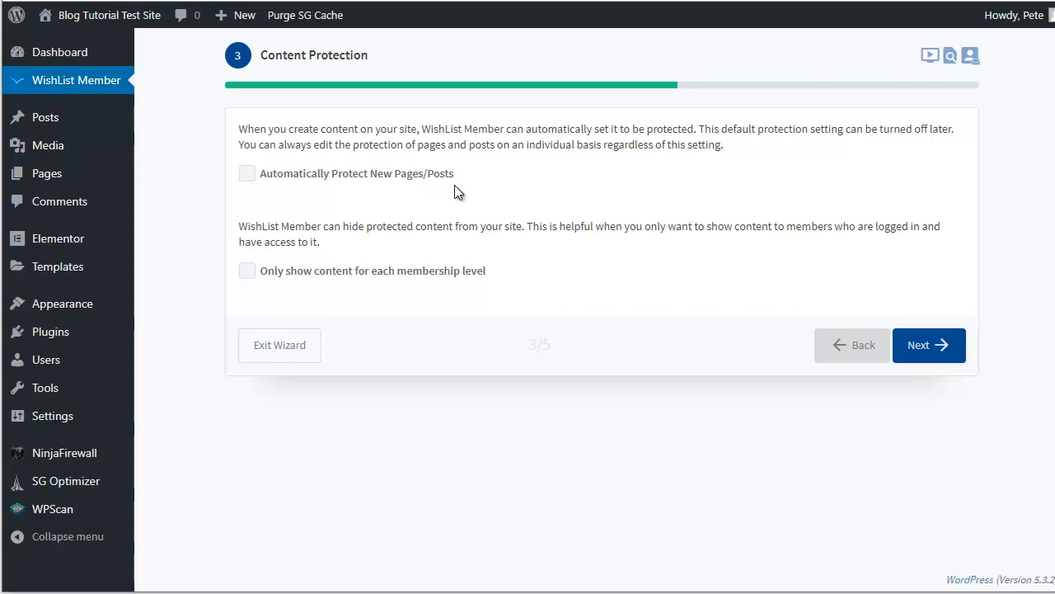
{"action": "left_click", "coordinate": [247, 175]}
{"action": "left_click", "coordinate": [249, 273]}
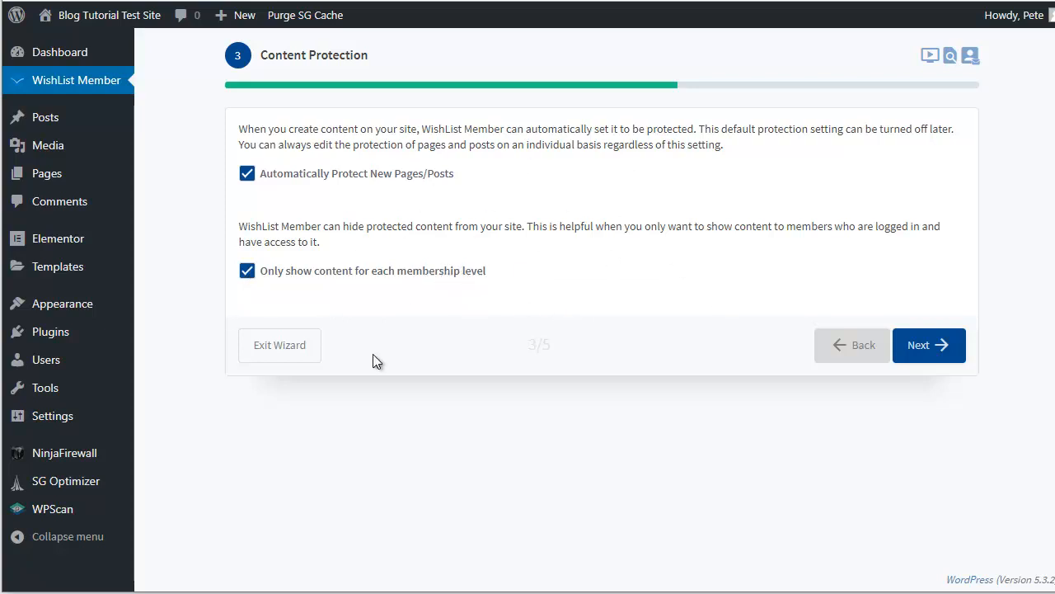
{"action": "left_click", "coordinate": [927, 345]}
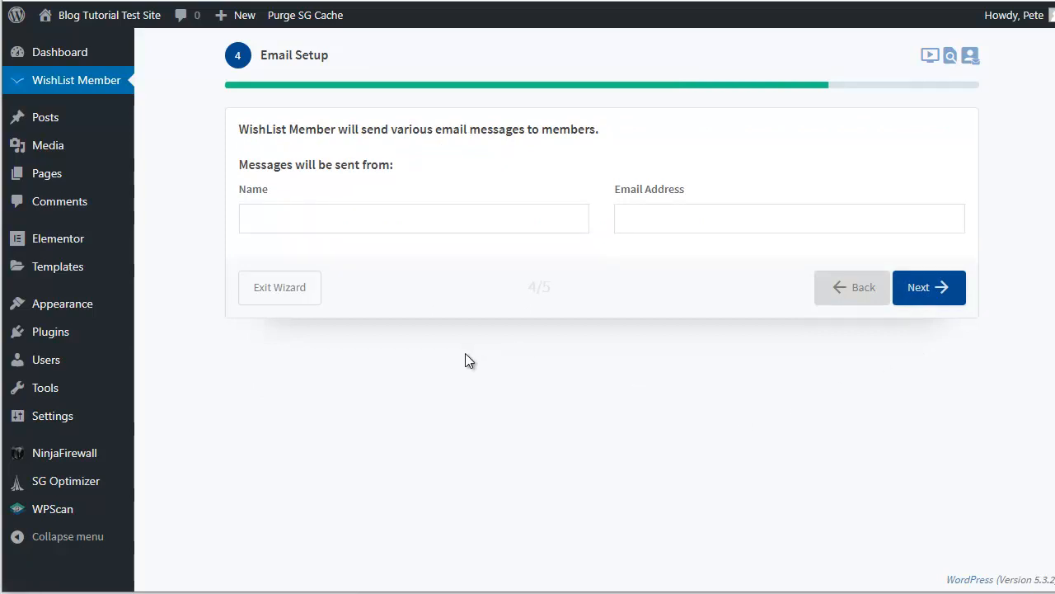
Step: Enter the sender's full name and email address in Email Setup
{"action": "left_click", "coordinate": [286, 225]}
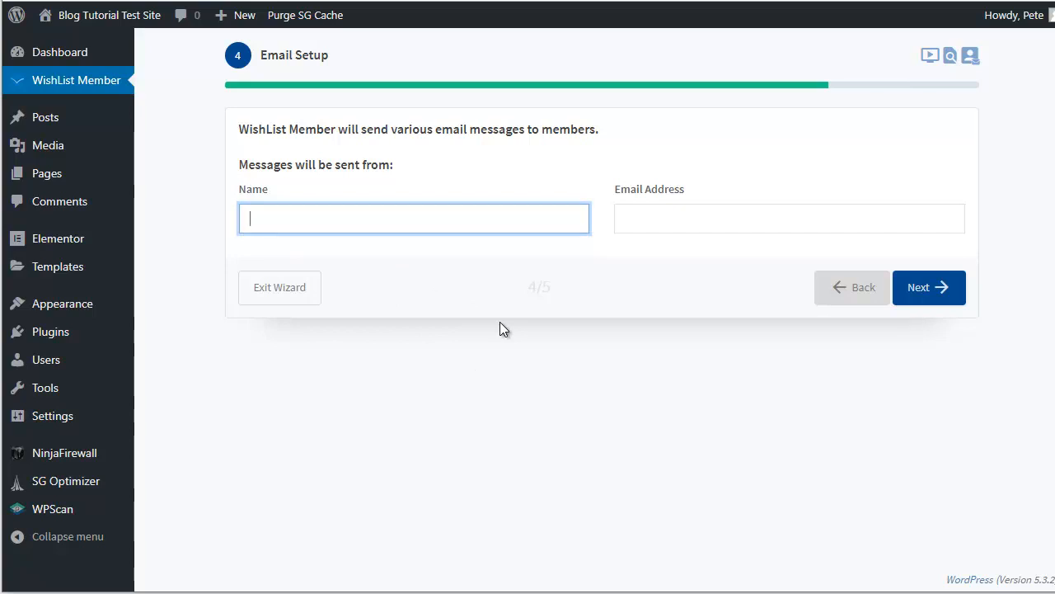
{"action": "left_click", "coordinate": [652, 224]}
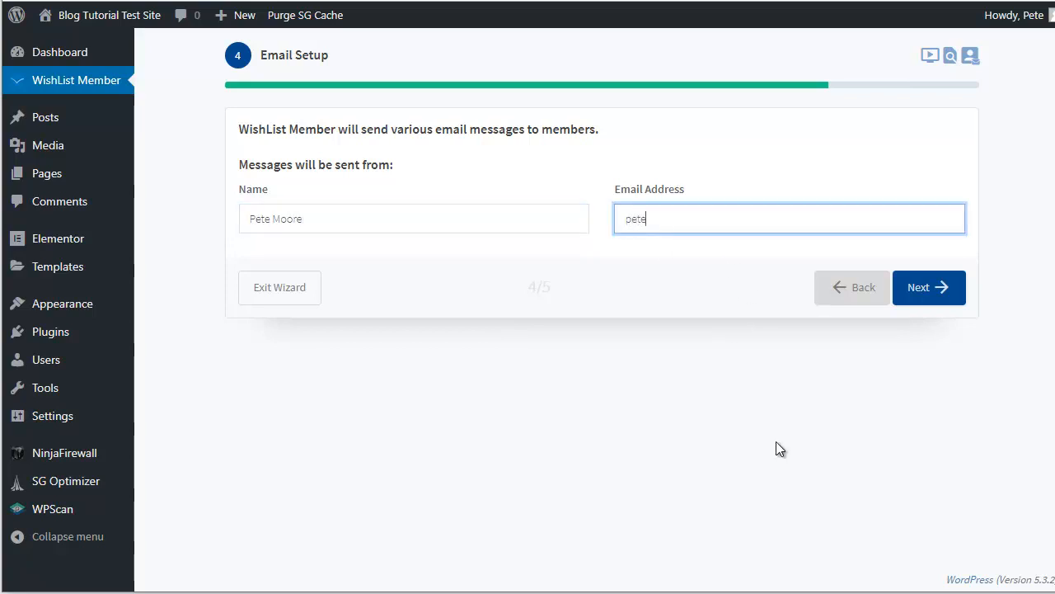
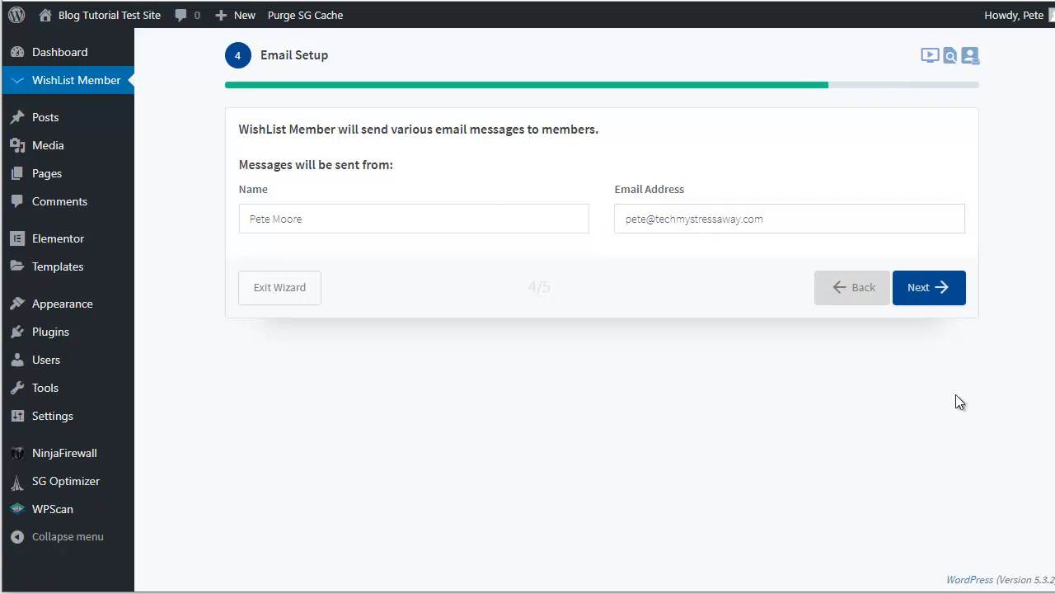
Step: Advance to Integrations and browse the payment and email provider lists without selecting either
{"action": "left_click", "coordinate": [931, 286]}
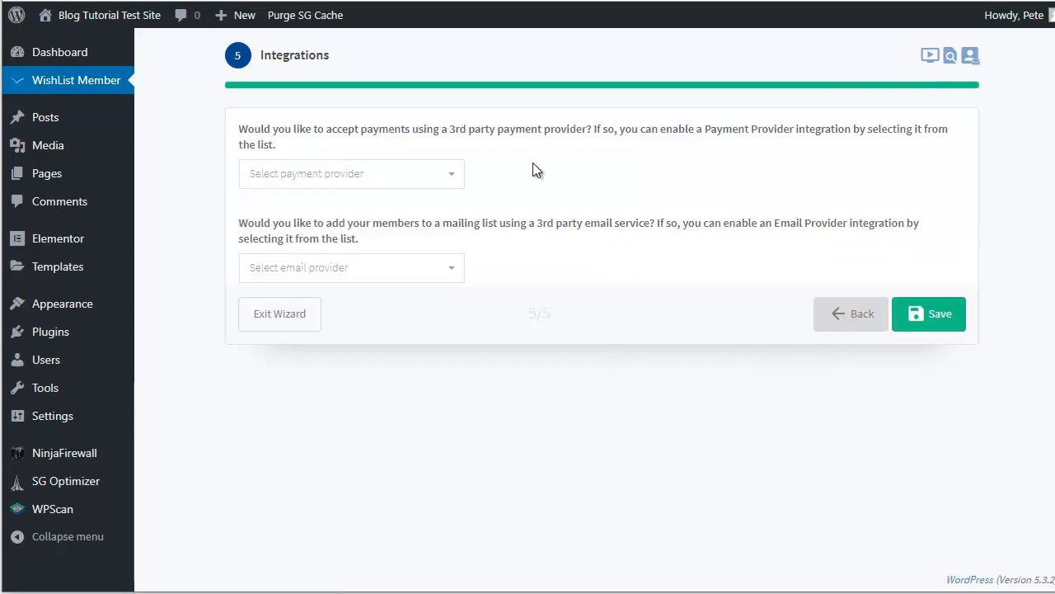
{"action": "left_click", "coordinate": [388, 180]}
{"action": "left_click_drag", "start_coordinate": [458, 247], "coordinate": [447, 358]}
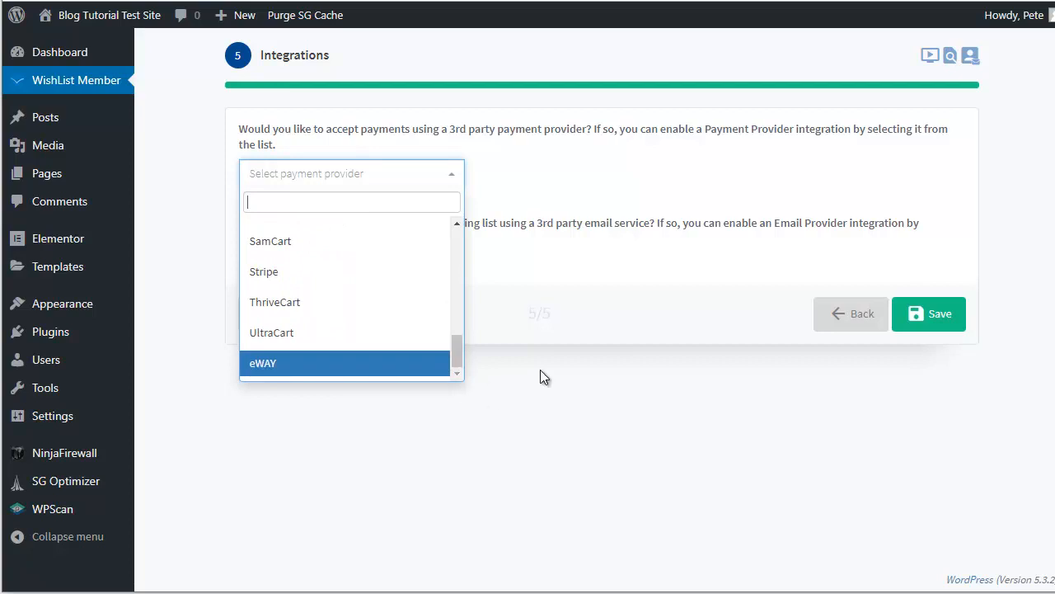
{"action": "left_click", "coordinate": [650, 279]}
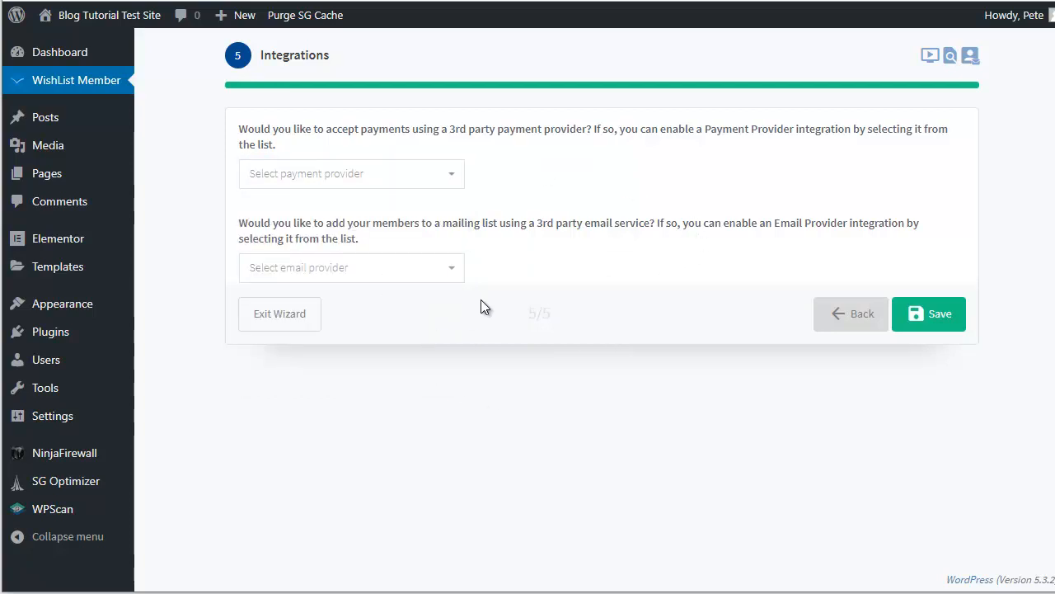
{"action": "left_click", "coordinate": [344, 277]}
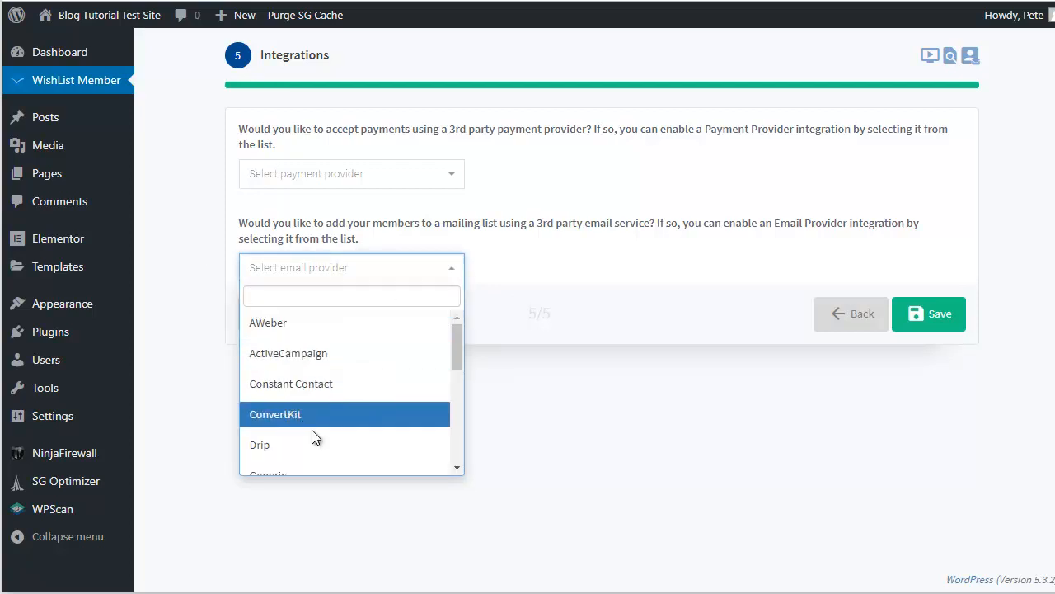
{"action": "mouse_move", "coordinate": [456, 347]}
{"action": "left_mouse_down"}
{"action": "mouse_move", "coordinate": [457, 453]}
{"action": "mouse_move", "coordinate": [461, 335]}
{"action": "left_mouse_up"}
{"action": "left_click", "coordinate": [558, 395]}
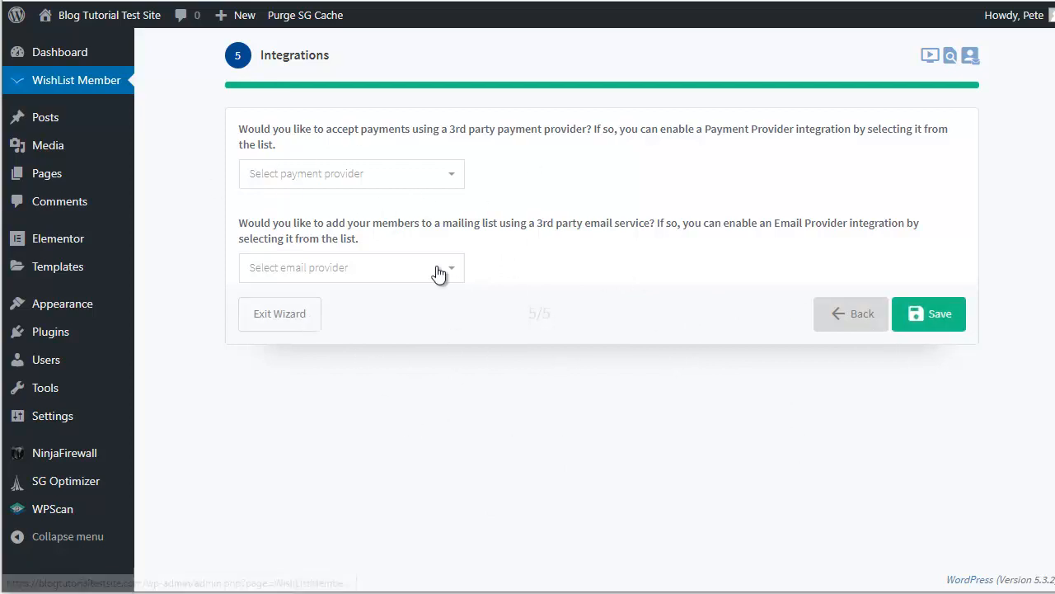
Step: Save the wizard settings and exit the setup wizard
{"action": "left_click", "coordinate": [931, 320]}
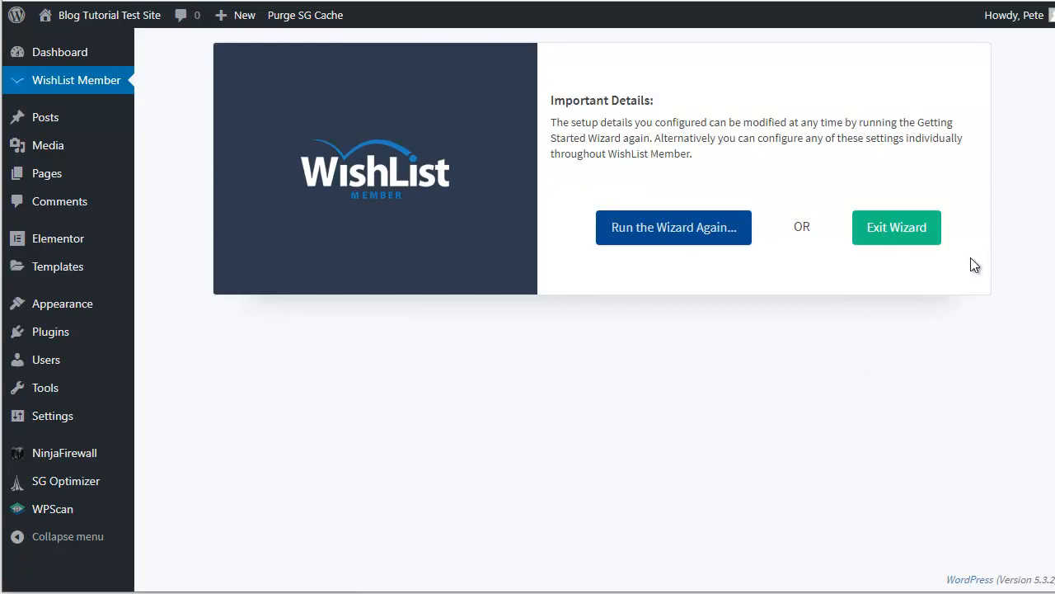
{"action": "left_click", "coordinate": [895, 234]}
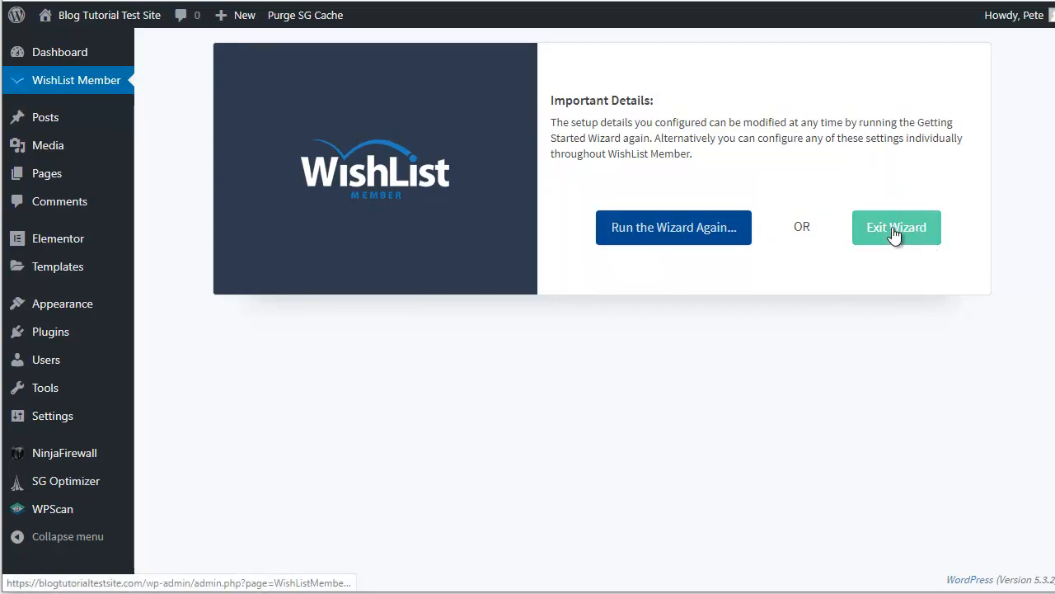
{"action": "left_click", "coordinate": [894, 235]}
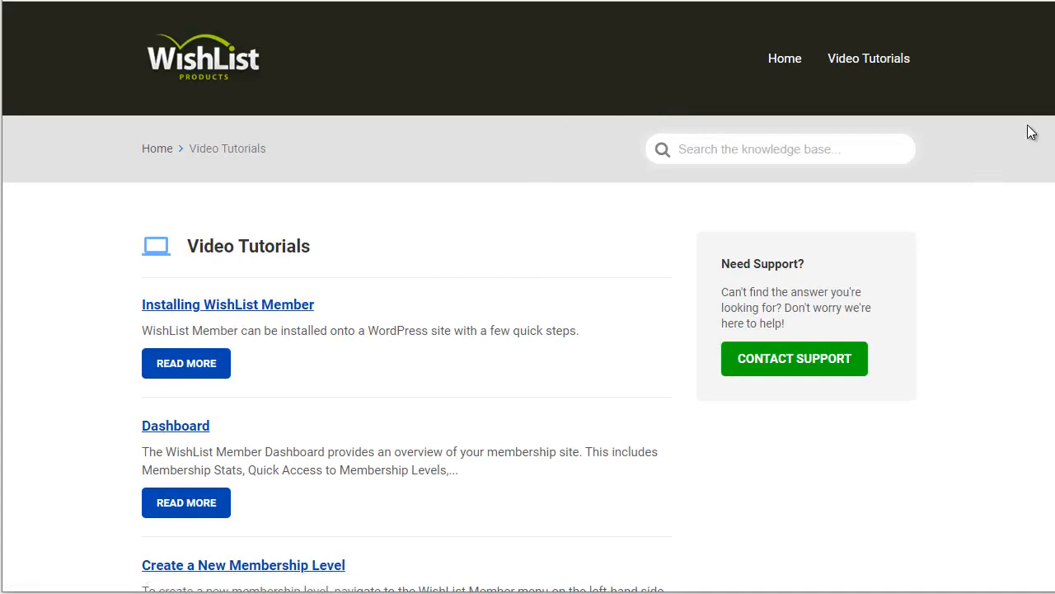
Step: Scroll through the Video Tutorials list, then return to the WishList Member dashboard tab
{"action": "scroll", "coordinate": [527, 296], "scroll_direction": "down", "scroll_amount": 10}
{"action": "scroll", "coordinate": [528, 297], "scroll_direction": "down", "scroll_amount": 9}
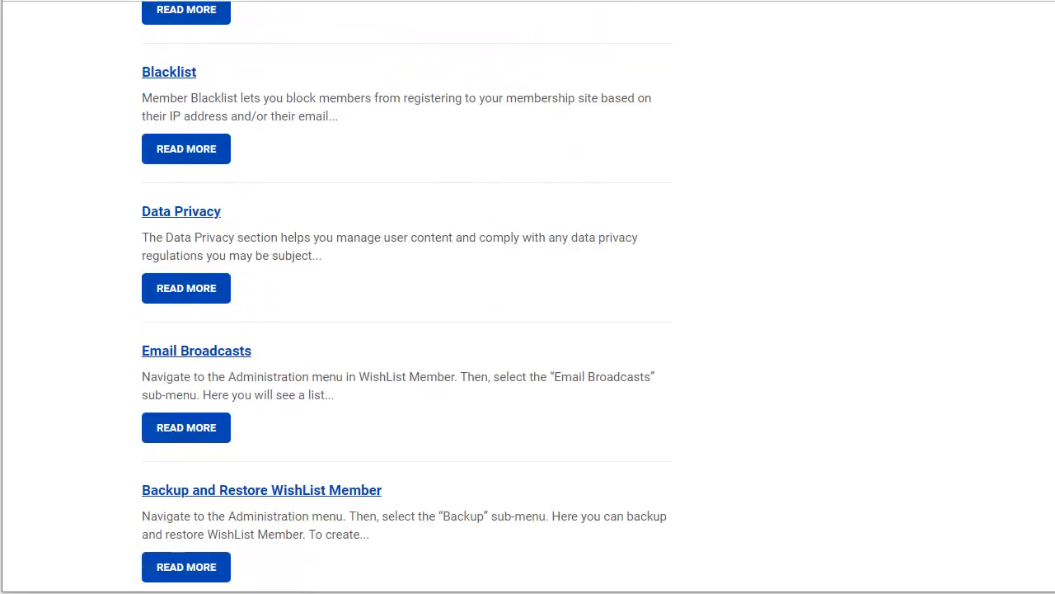
{"action": "scroll", "coordinate": [527, 297], "scroll_direction": "up", "scroll_amount": 5}
{"action": "scroll", "coordinate": [528, 297], "scroll_direction": "up", "scroll_amount": 10}
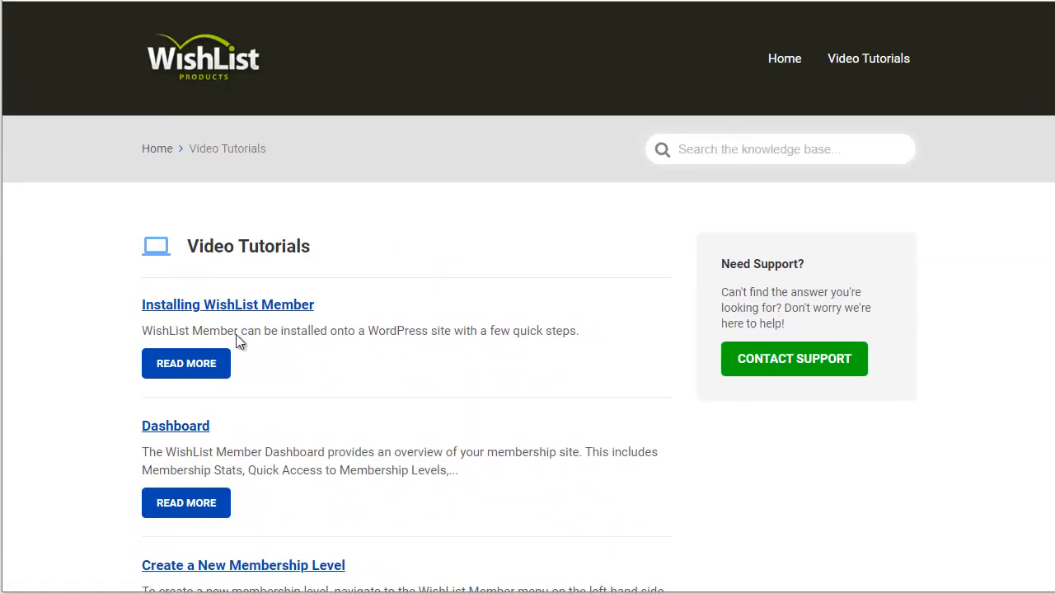
{"action": "left_click", "coordinate": [437, 1]}
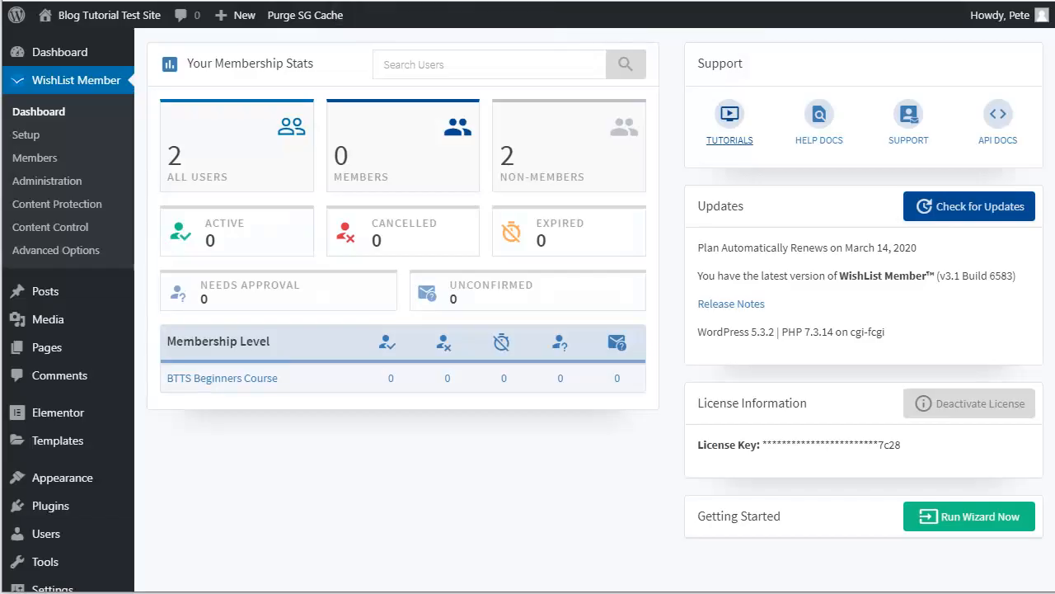
{"action": "left_click", "coordinate": [824, 140]}
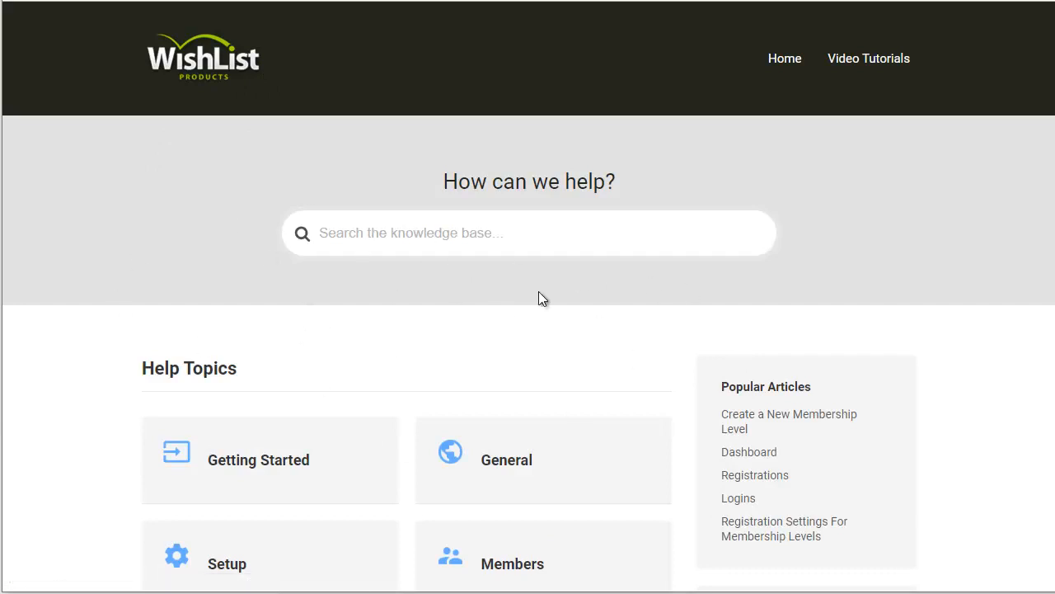
{"action": "scroll", "coordinate": [528, 297], "scroll_direction": "down", "scroll_amount": 4}
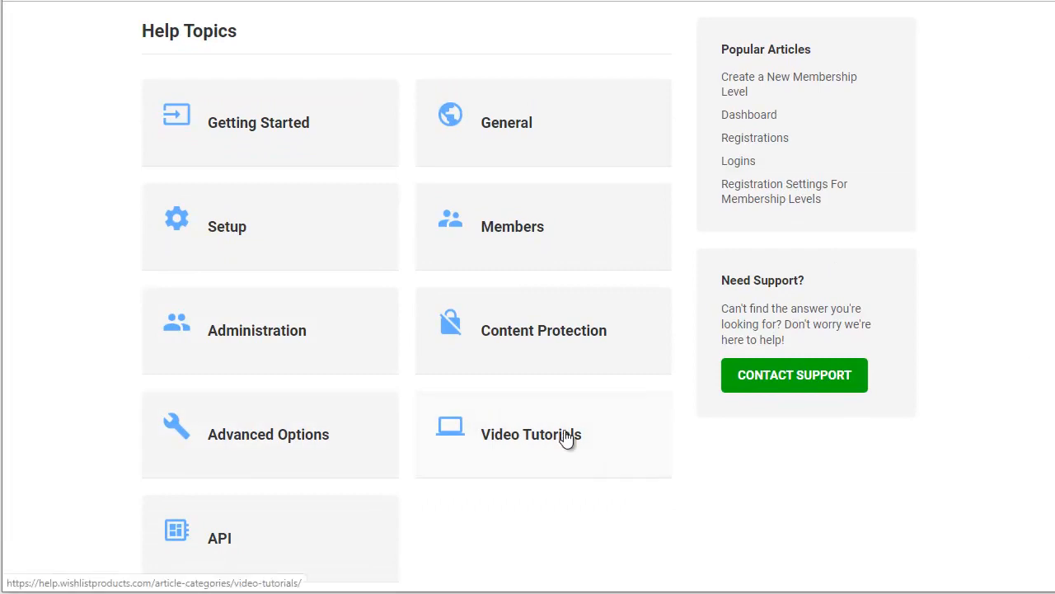
{"action": "left_click", "coordinate": [550, 436]}
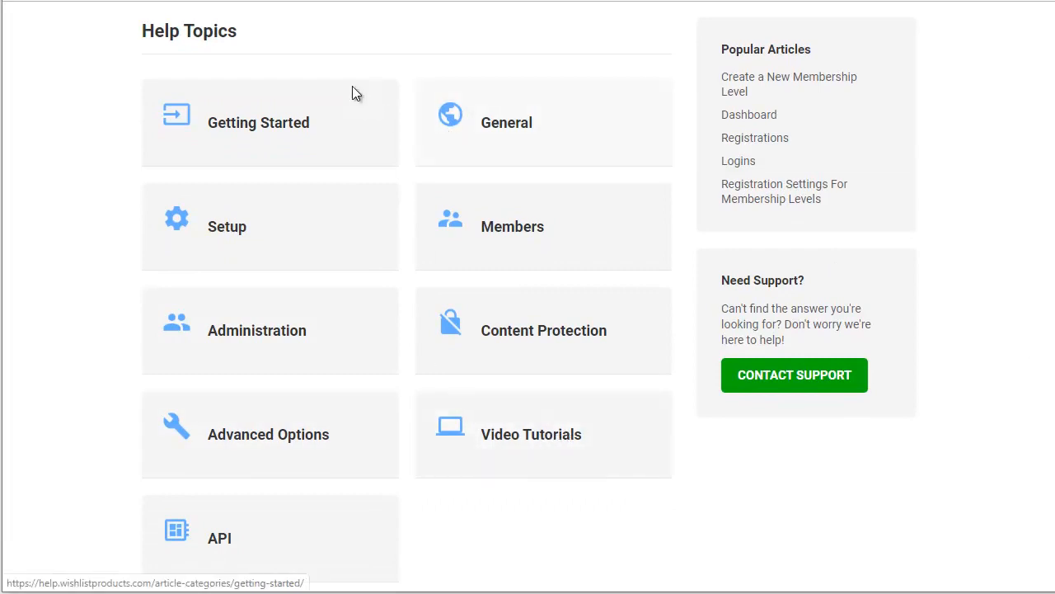
{"action": "key", "text": "alt+Left"}
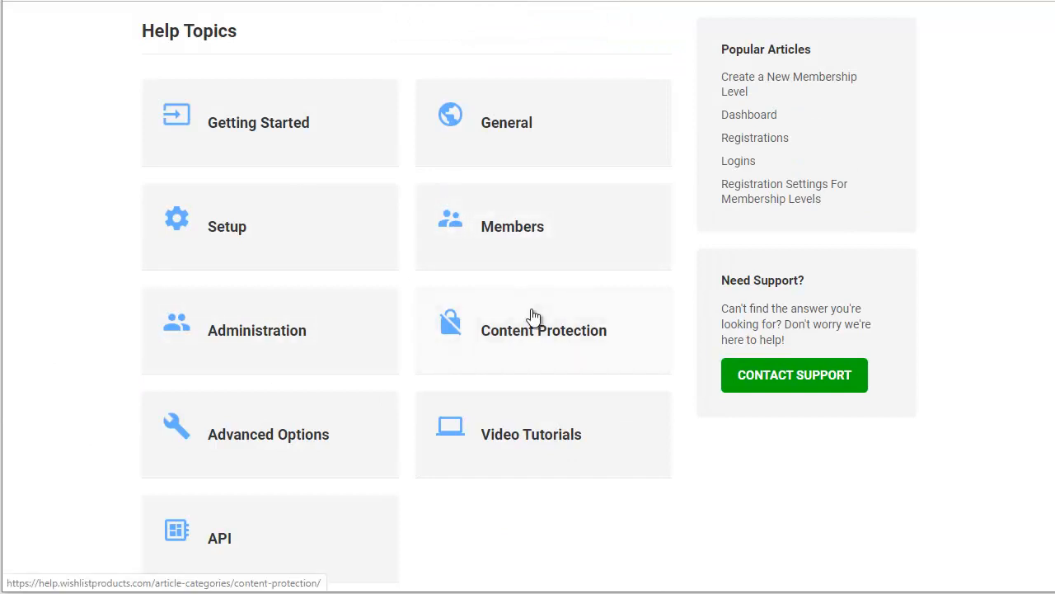
{"action": "scroll", "coordinate": [531, 316], "scroll_direction": "up", "scroll_amount": 4}
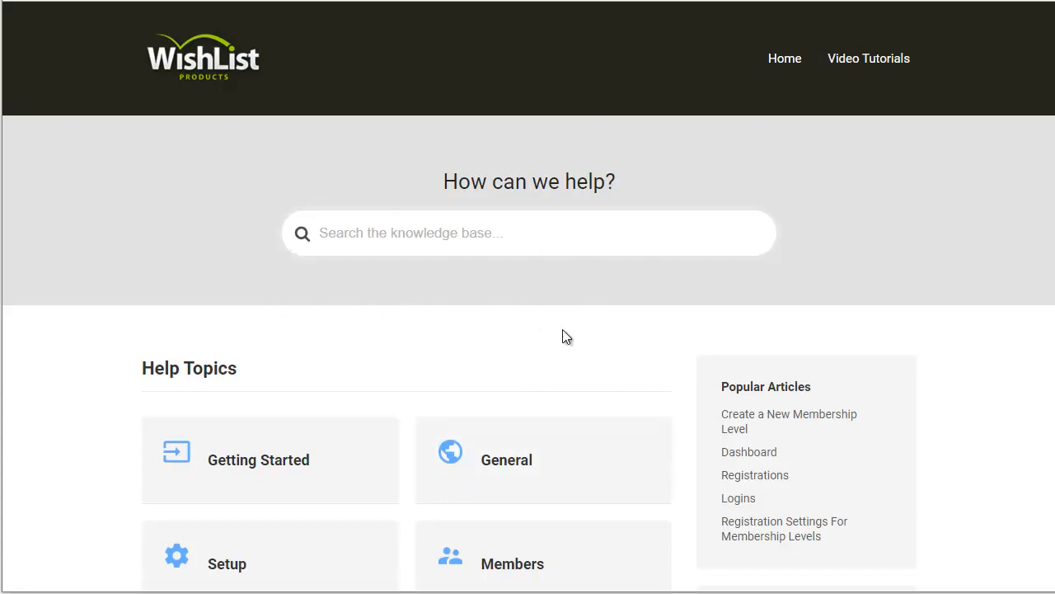
{"action": "scroll", "coordinate": [523, 335], "scroll_direction": "down", "scroll_amount": 6}
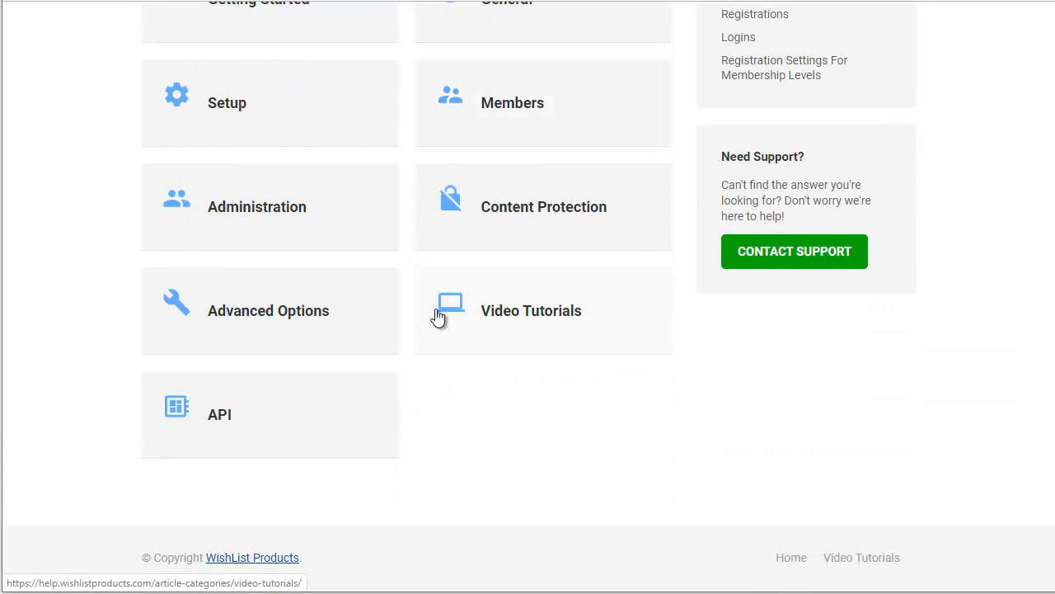
{"action": "scroll", "coordinate": [438, 316], "scroll_direction": "up", "scroll_amount": 2}
{"action": "scroll", "coordinate": [437, 318], "scroll_direction": "up", "scroll_amount": 4}
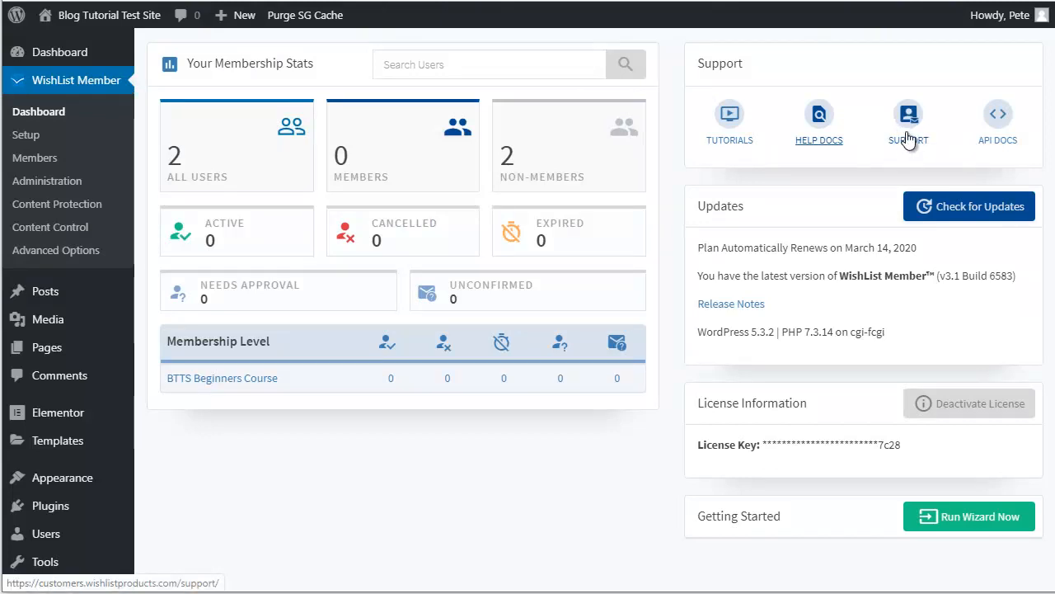
{"action": "left_click", "coordinate": [908, 134]}
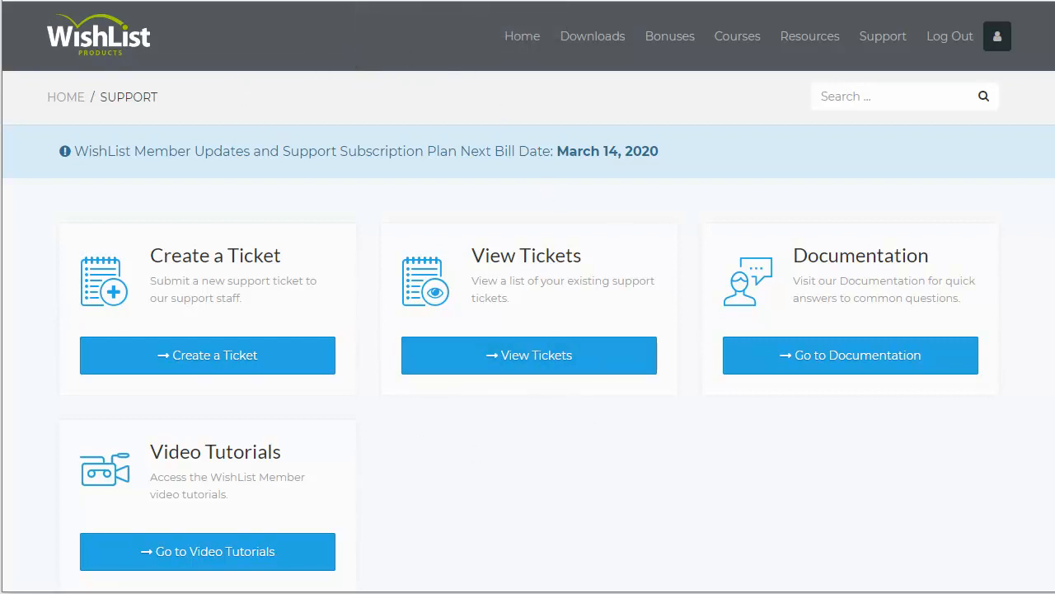
{"action": "key", "text": "ctrl+w"}
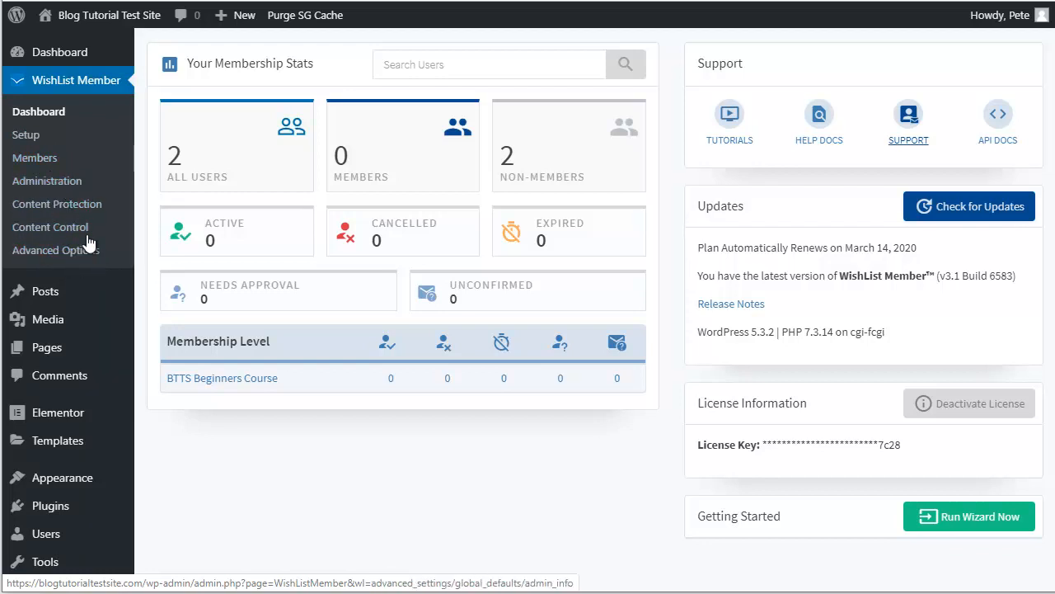
Step: Open Advanced Options to show the Global Defaults Admin Info form
{"action": "left_click", "coordinate": [53, 257]}
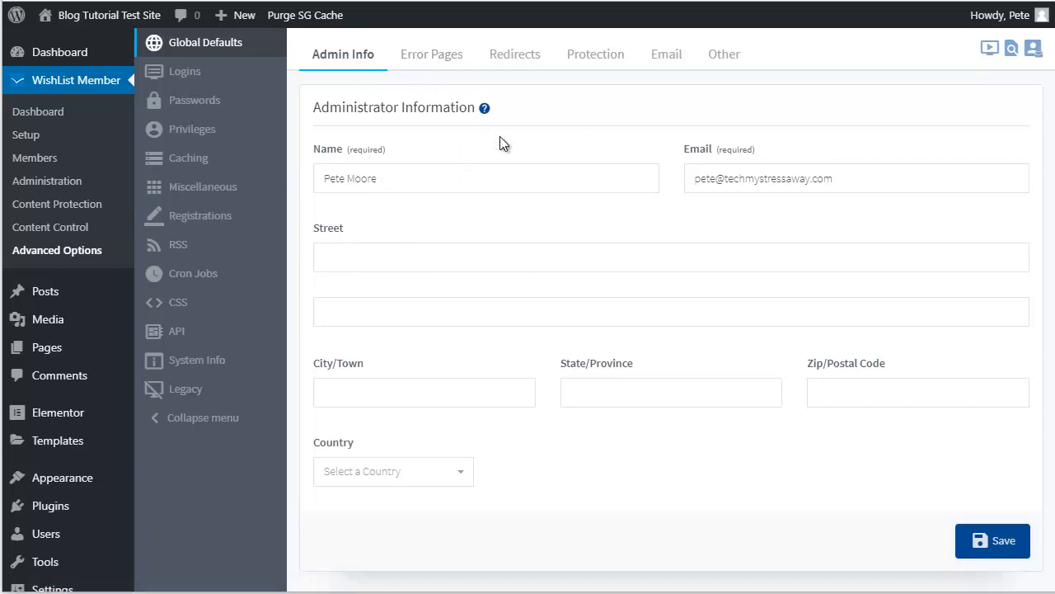
Step: Check the Error Pages defaults and their help notes, then switch to the Redirects section
{"action": "left_click", "coordinate": [444, 65]}
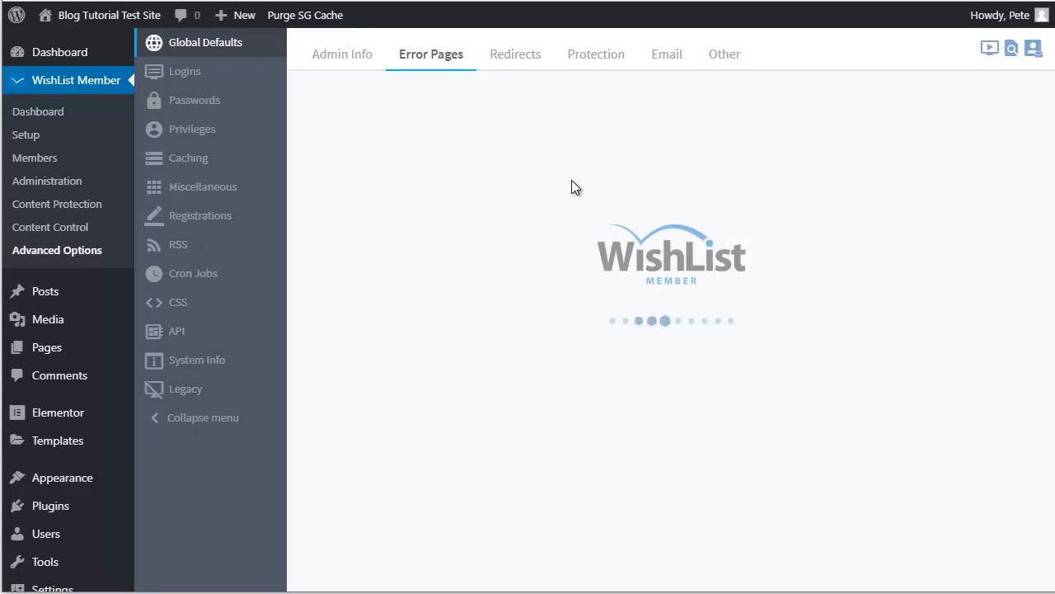
{"action": "mouse_move", "coordinate": [390, 116]}
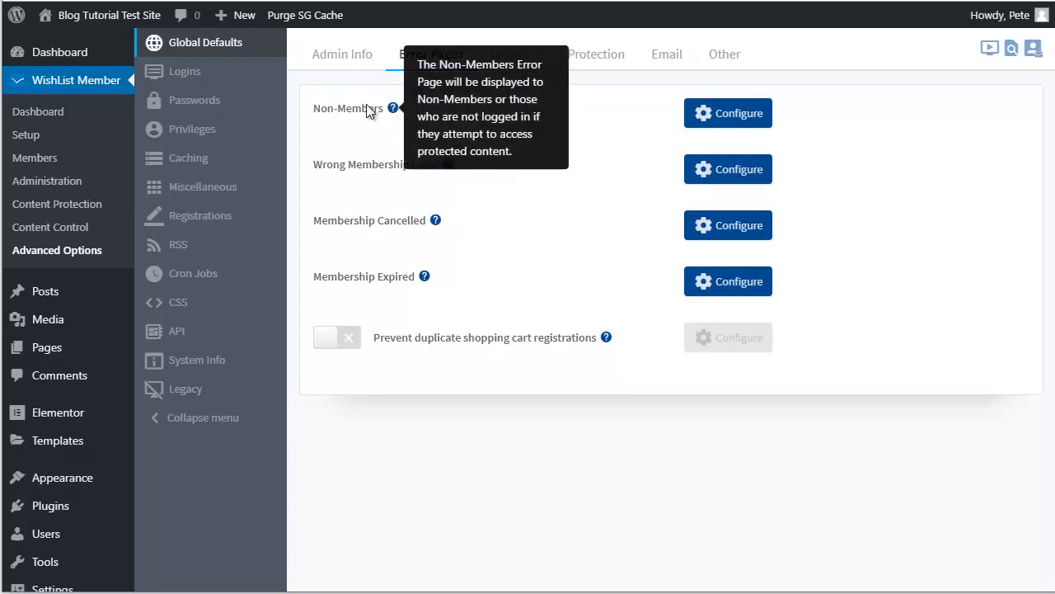
{"action": "mouse_move", "coordinate": [449, 166]}
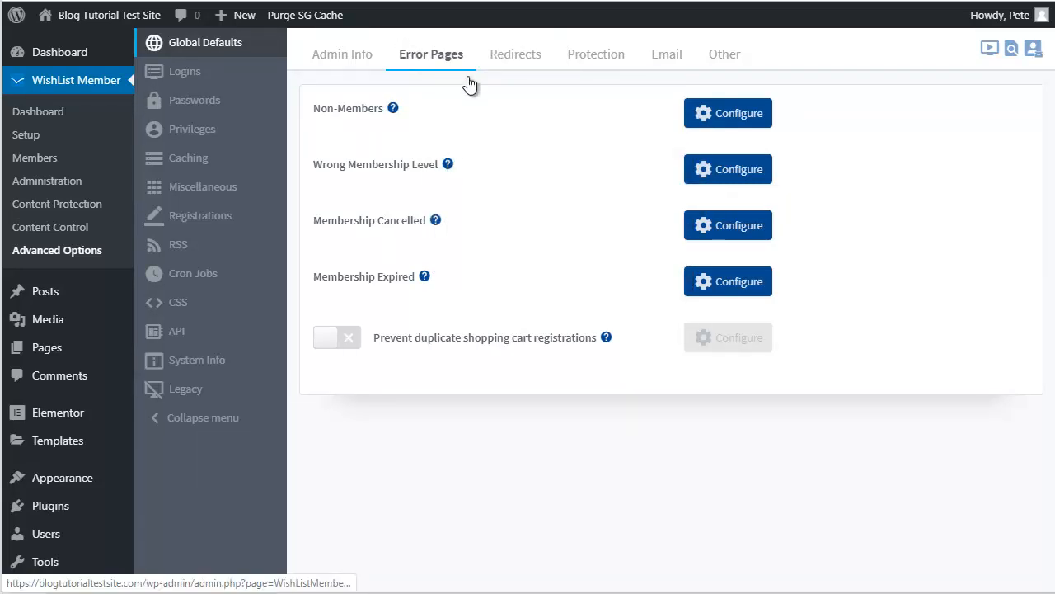
{"action": "left_click", "coordinate": [507, 64]}
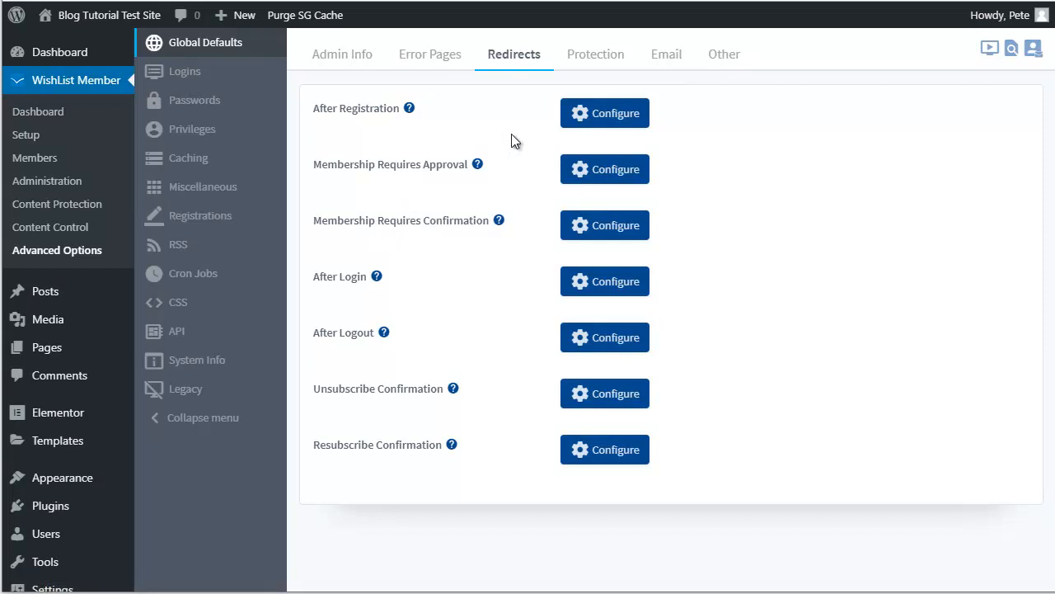
Step: Highlight the per-level content and Automatically Protect New Content protection options, then open Email defaults
{"action": "left_click", "coordinate": [595, 61]}
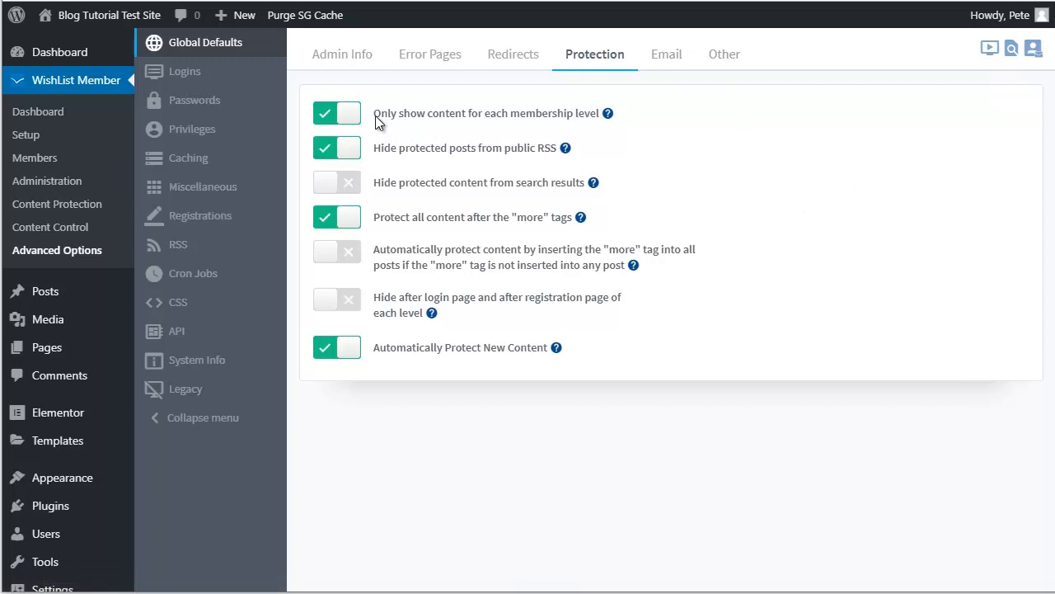
{"action": "left_click_drag", "start_coordinate": [380, 113], "coordinate": [573, 124]}
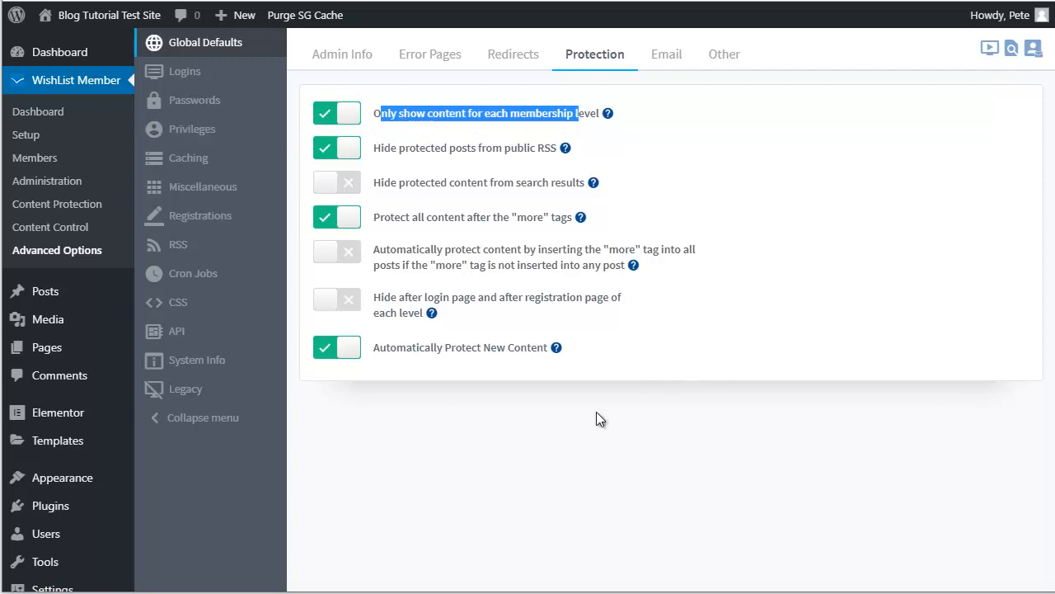
{"action": "left_click_drag", "start_coordinate": [374, 351], "coordinate": [532, 363]}
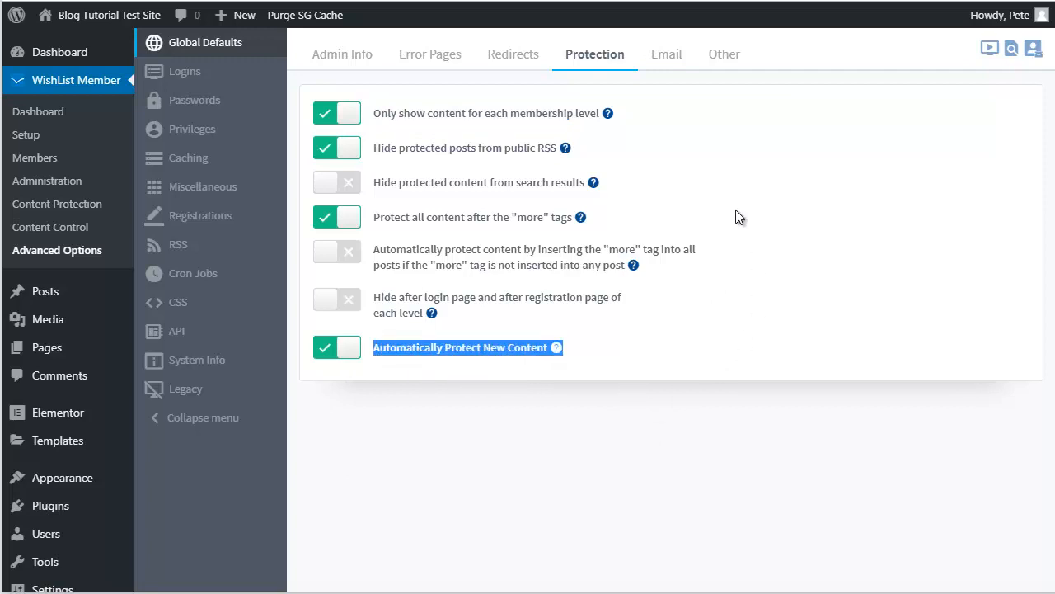
{"action": "left_click", "coordinate": [671, 60]}
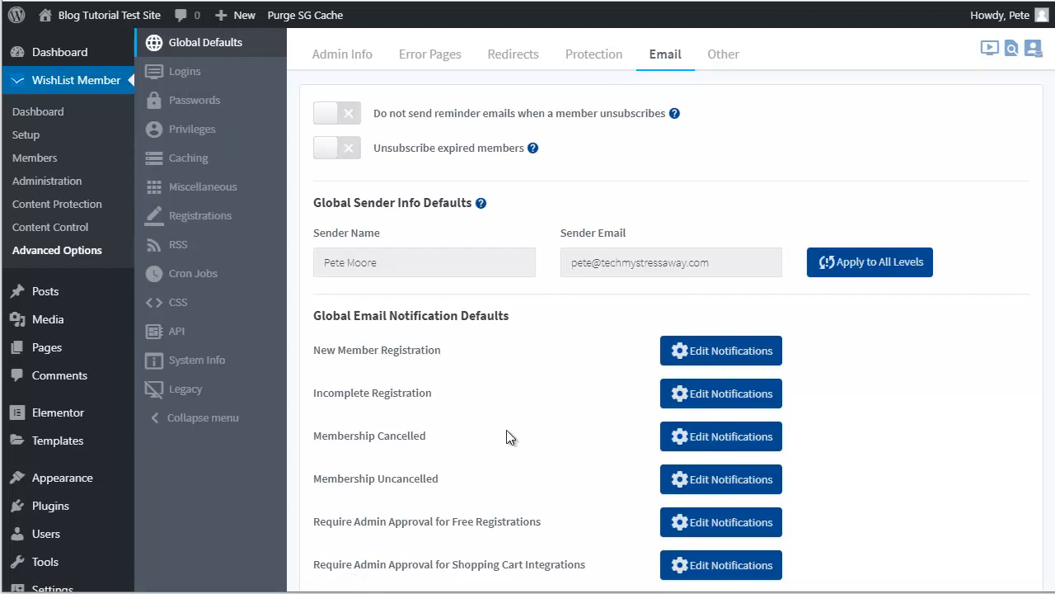
{"action": "scroll", "coordinate": [454, 379], "scroll_direction": "down", "scroll_amount": 1}
{"action": "left_click_drag", "start_coordinate": [314, 270], "coordinate": [417, 275]}
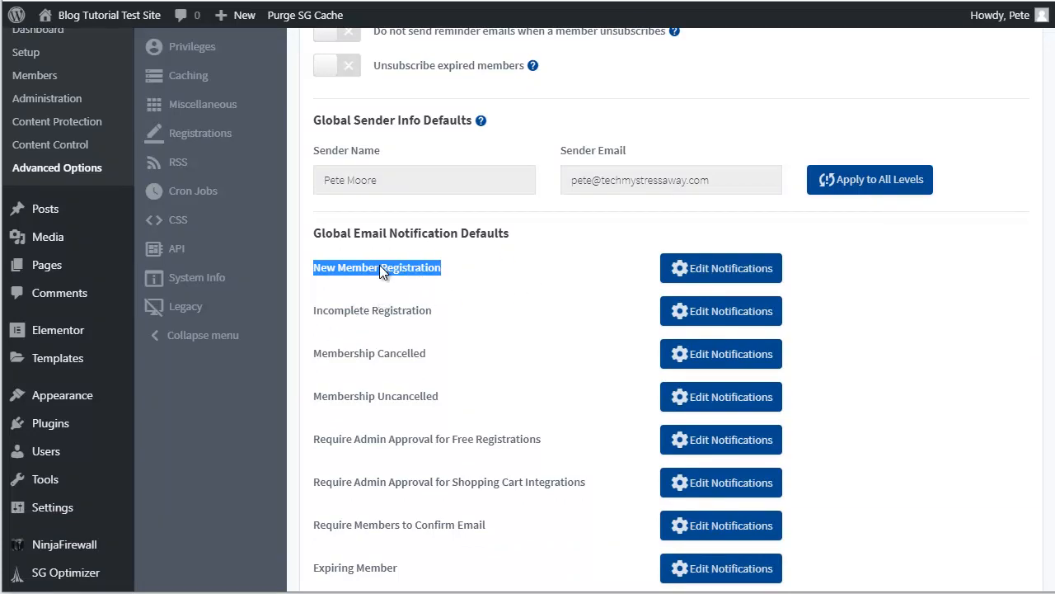
{"action": "left_click", "coordinate": [729, 274]}
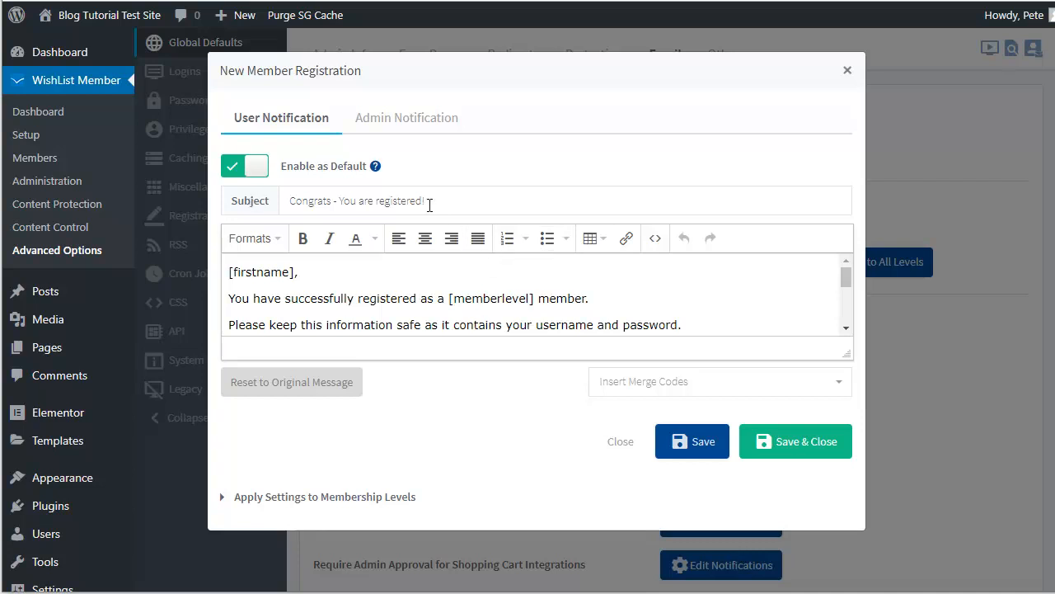
{"action": "left_click", "coordinate": [392, 124]}
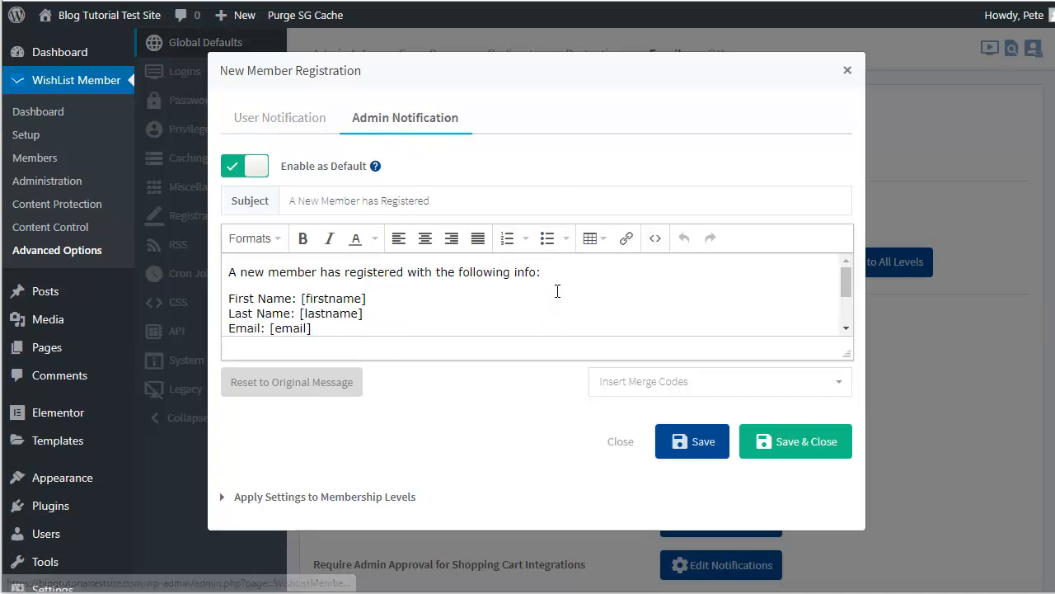
{"action": "left_click", "coordinate": [281, 118]}
{"action": "left_click", "coordinate": [847, 70]}
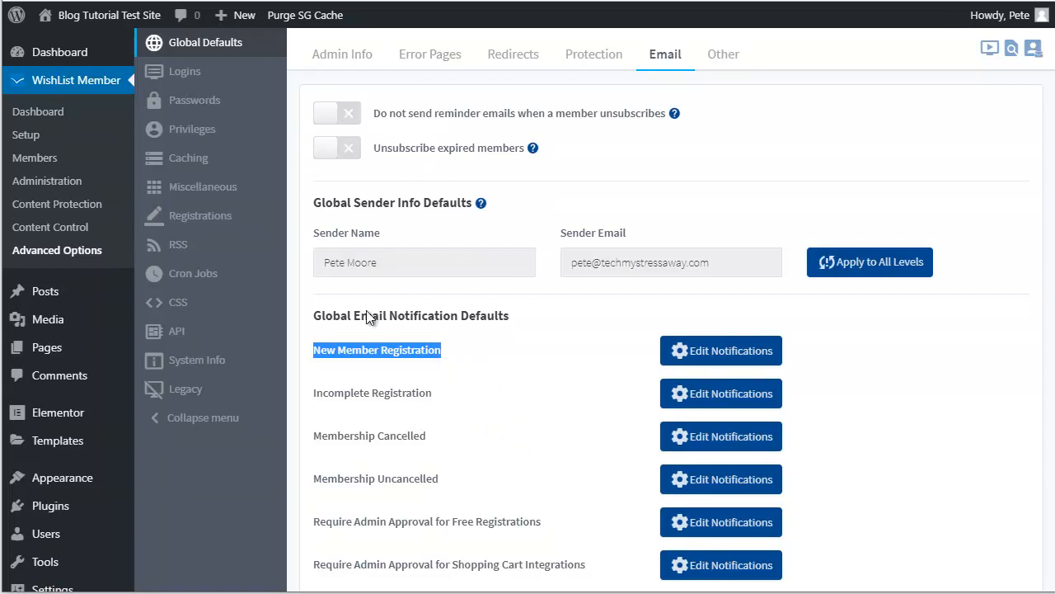
Step: In the Global Defaults Other section, turn off 'Members can update their user info'
{"action": "left_click", "coordinate": [723, 58]}
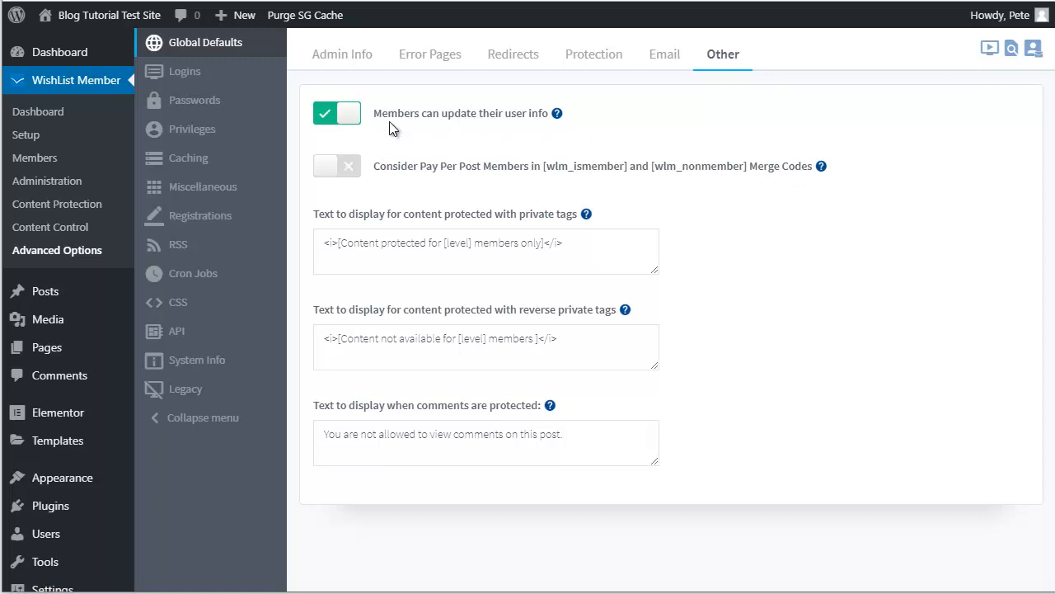
{"action": "left_click_drag", "start_coordinate": [390, 115], "coordinate": [532, 115]}
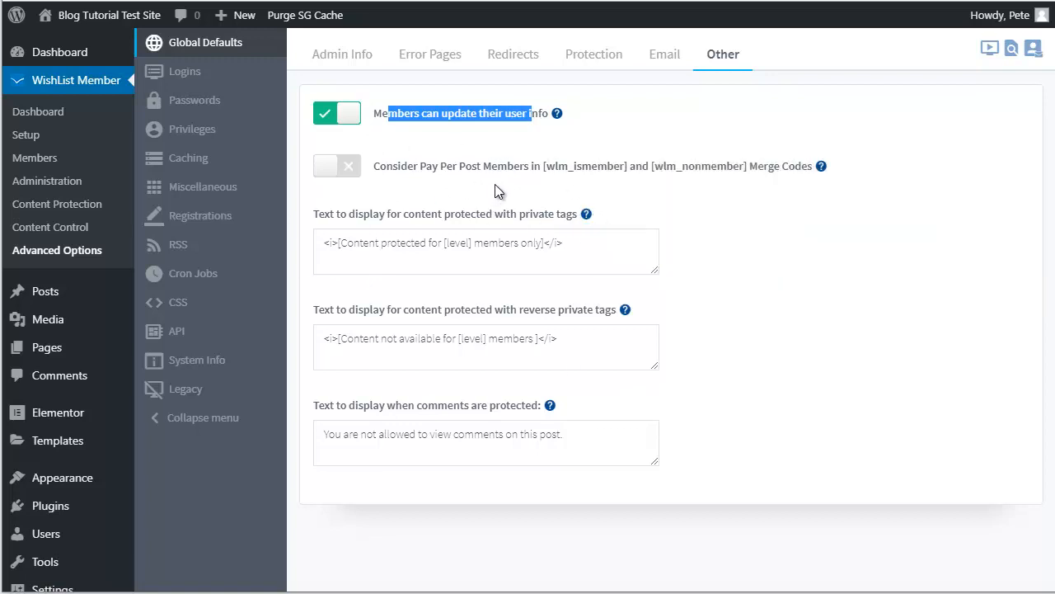
{"action": "mouse_move", "coordinate": [48, 551]}
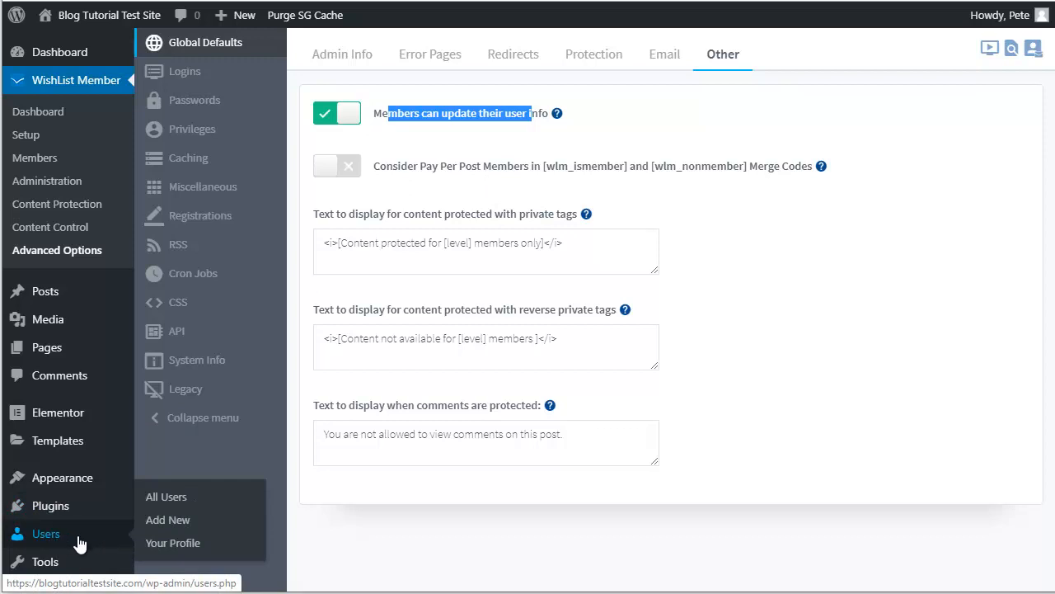
{"action": "left_click", "coordinate": [447, 120]}
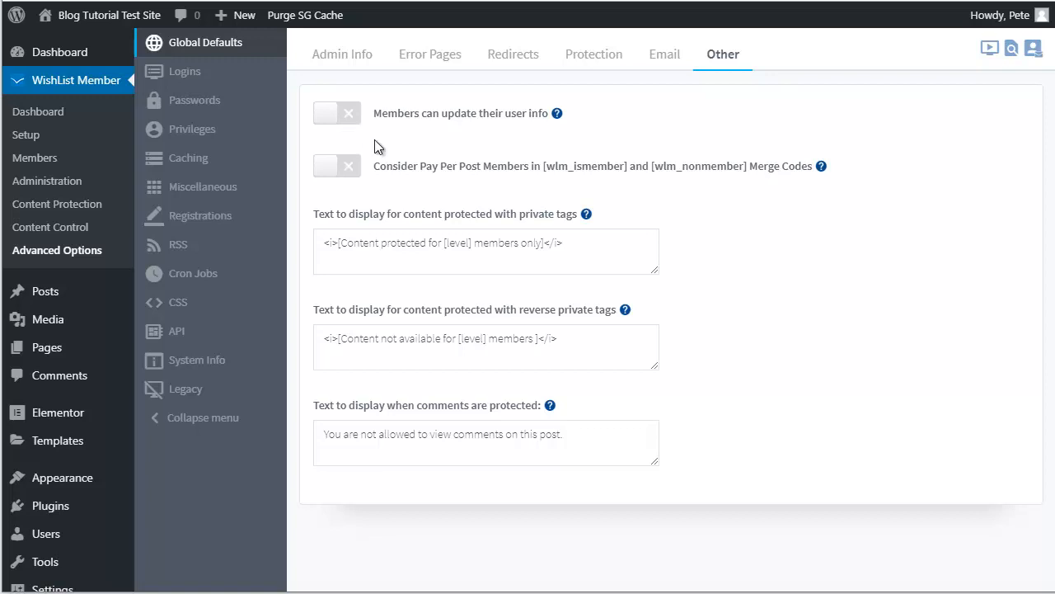
Step: Open the Logins settings, where the admin-bar hiding option is off, and bring up Visit Site's link menu
{"action": "left_click", "coordinate": [189, 82]}
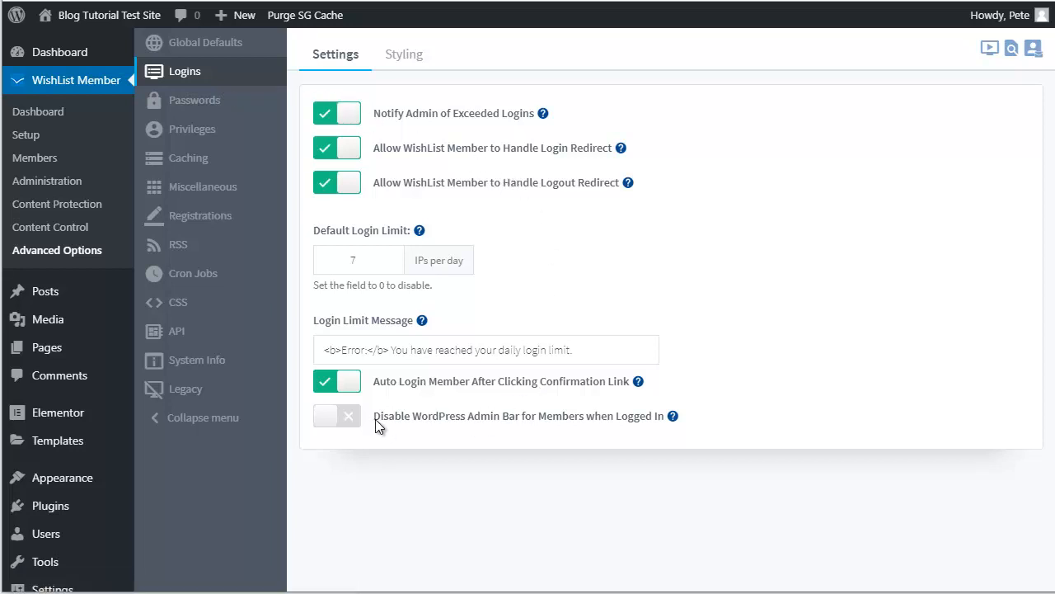
{"action": "left_click_drag", "start_coordinate": [375, 418], "coordinate": [652, 419]}
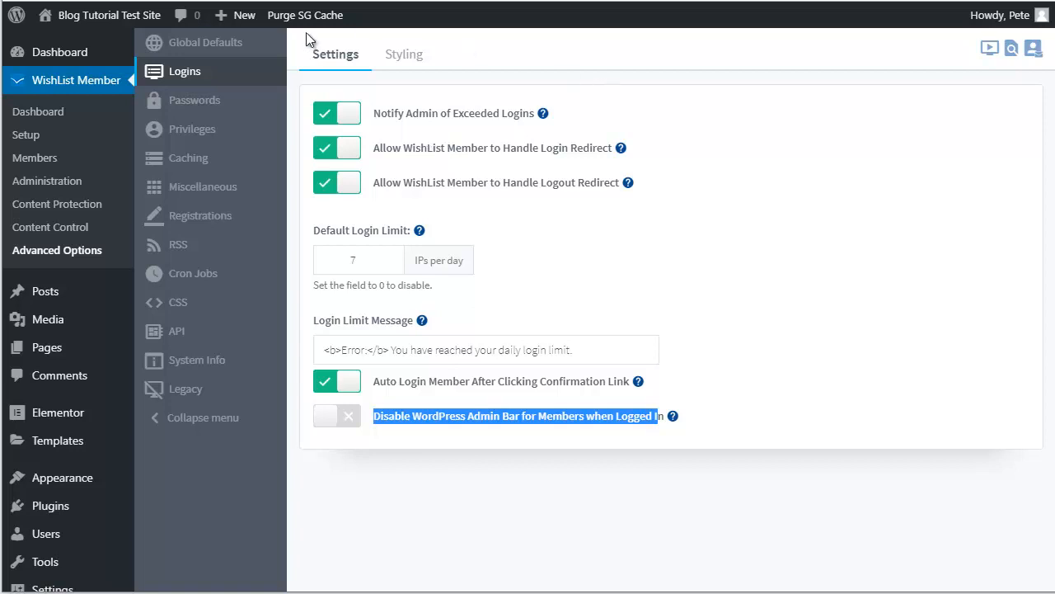
{"action": "mouse_move", "coordinate": [89, 17]}
{"action": "right_click", "coordinate": [66, 47]}
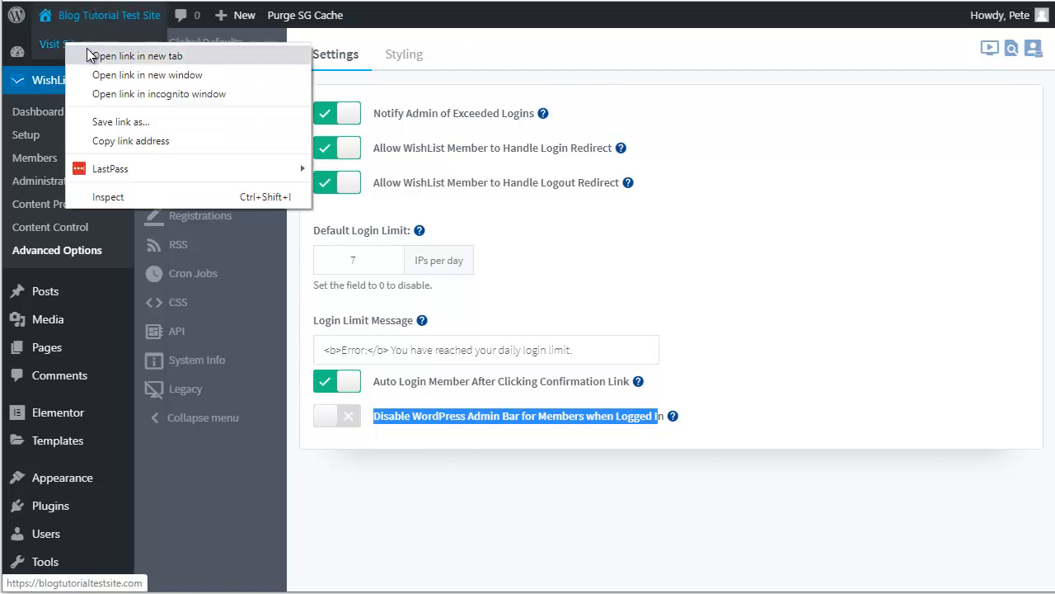
Step: Open the Blog Tutorial Test Site front end in a new tab and inspect its admin bar
{"action": "left_click", "coordinate": [99, 55]}
{"action": "left_click", "coordinate": [330, 1]}
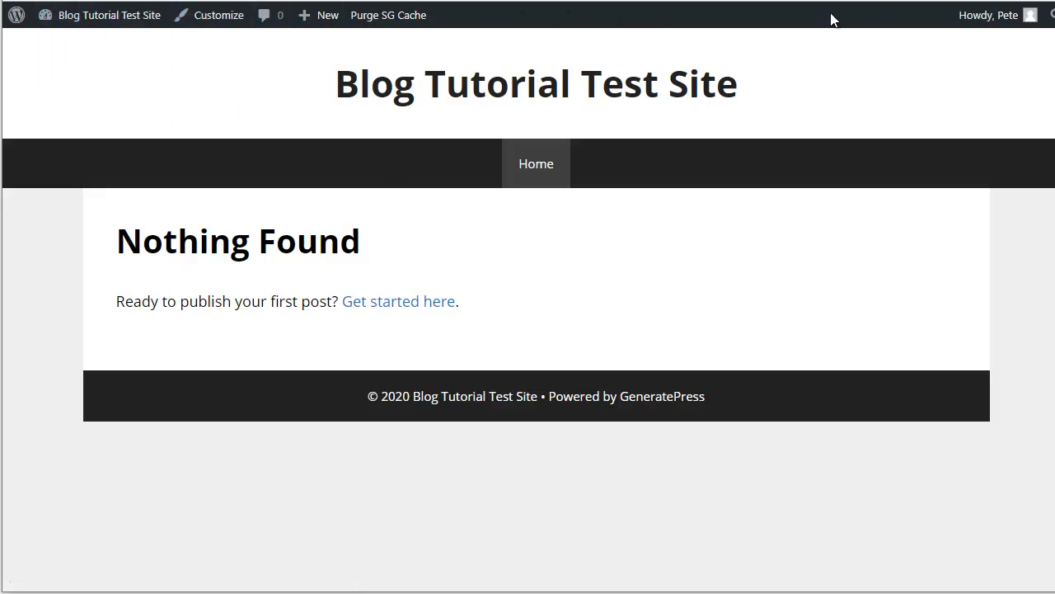
{"action": "mouse_move", "coordinate": [966, 18]}
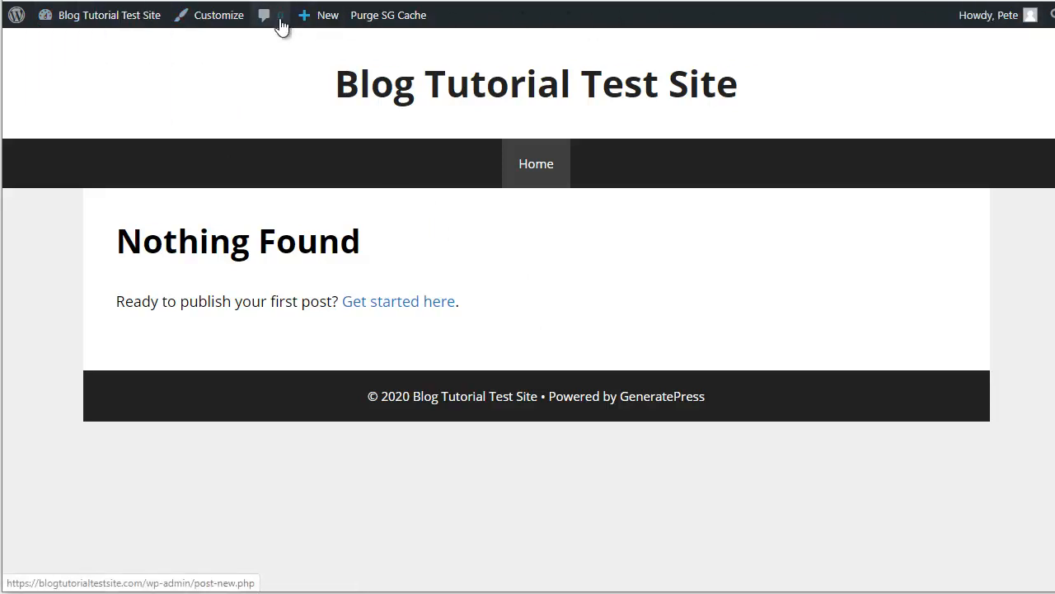
{"action": "mouse_move", "coordinate": [71, 15]}
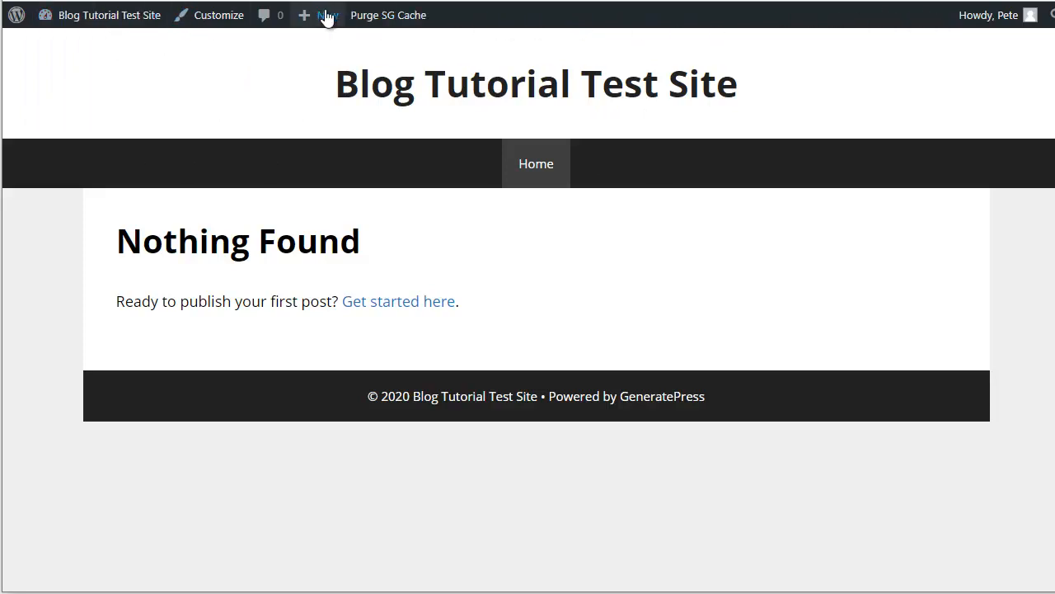
{"action": "mouse_move", "coordinate": [174, 17]}
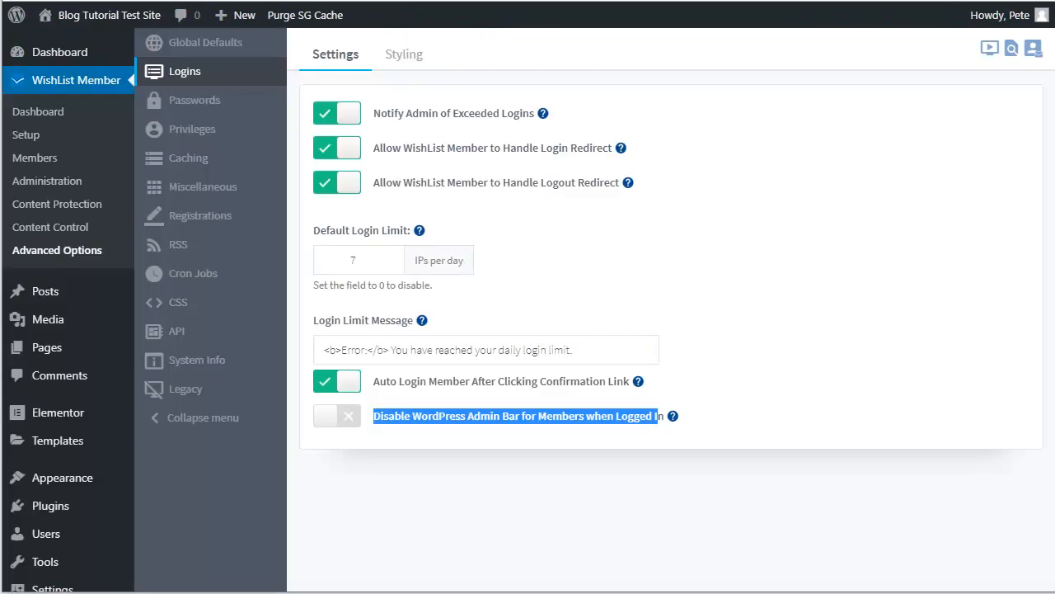
Step: Switch on 'Disable WordPress Admin Bar for Members when Logged In' and let it save
{"action": "left_click", "coordinate": [351, 422]}
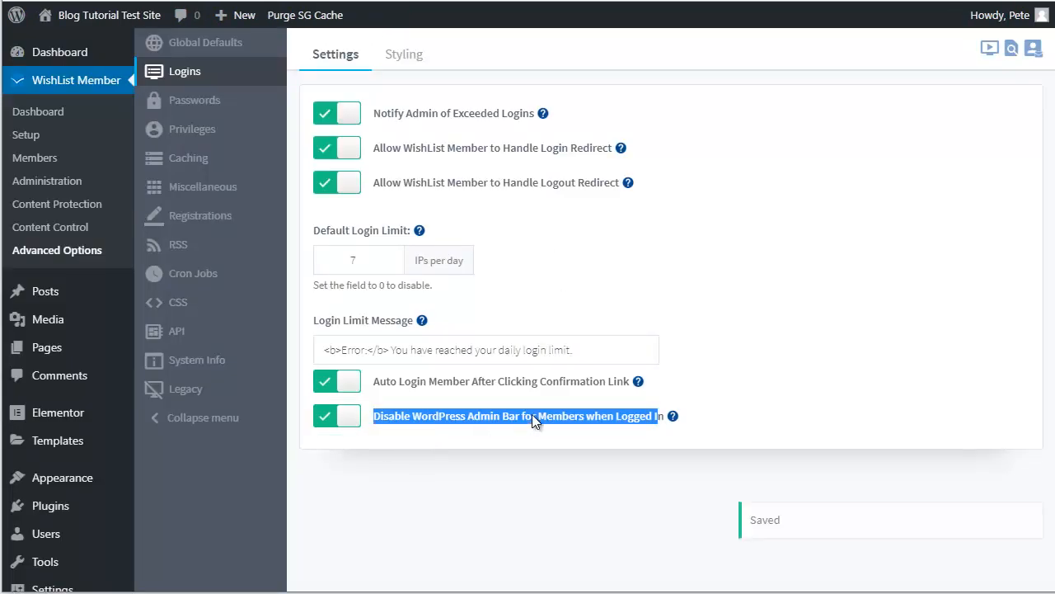
{"action": "left_click", "coordinate": [509, 455]}
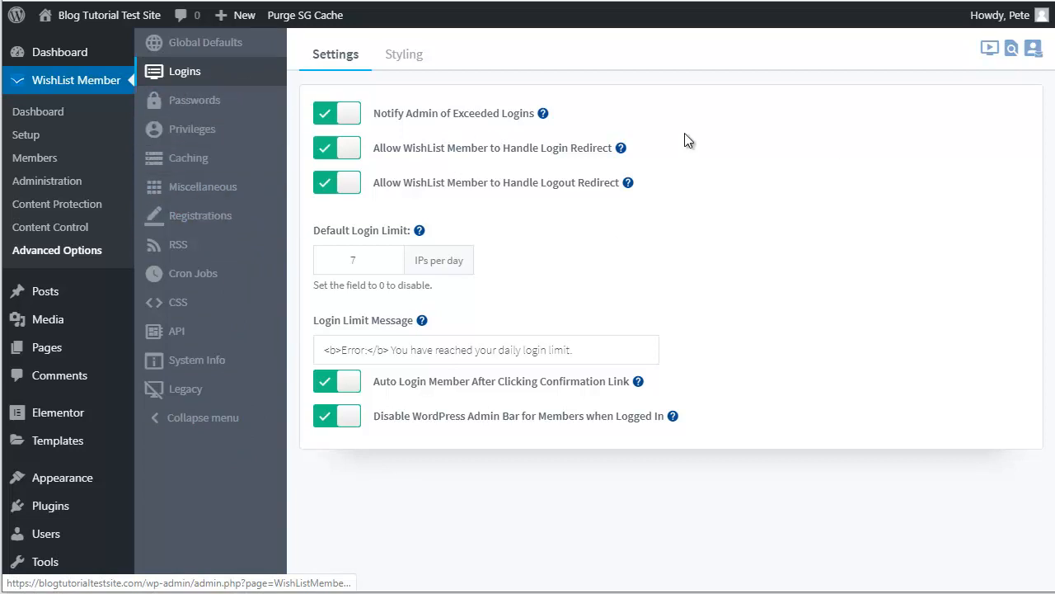
{"action": "mouse_move", "coordinate": [541, 118]}
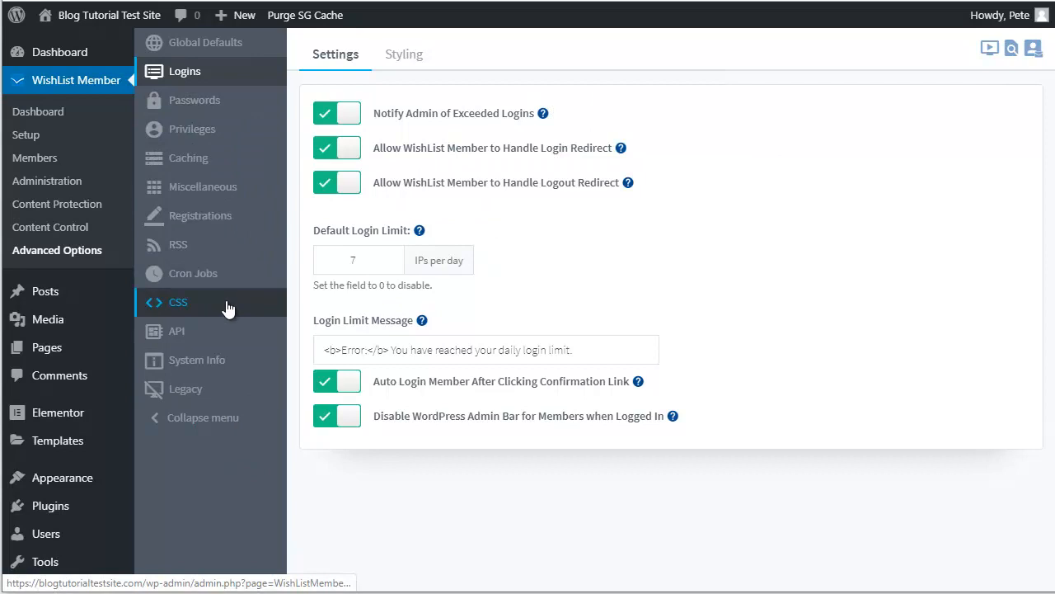
Step: Open the Miscellaneous settings and review the Powered by footer link option, which is off
{"action": "left_click", "coordinate": [229, 191]}
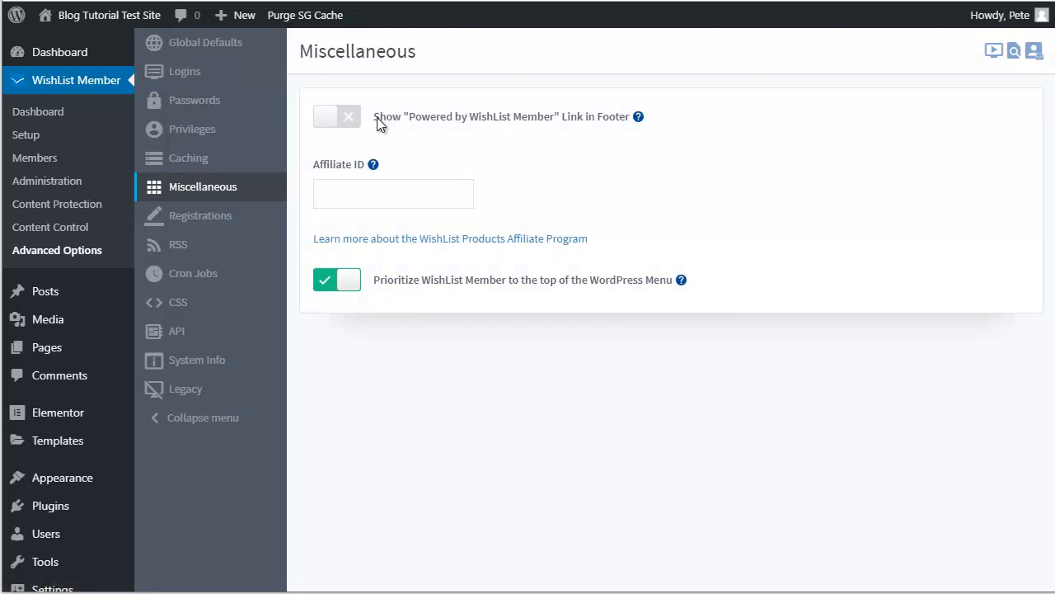
{"action": "triple_click", "coordinate": [497, 125]}
{"action": "left_click", "coordinate": [474, 124]}
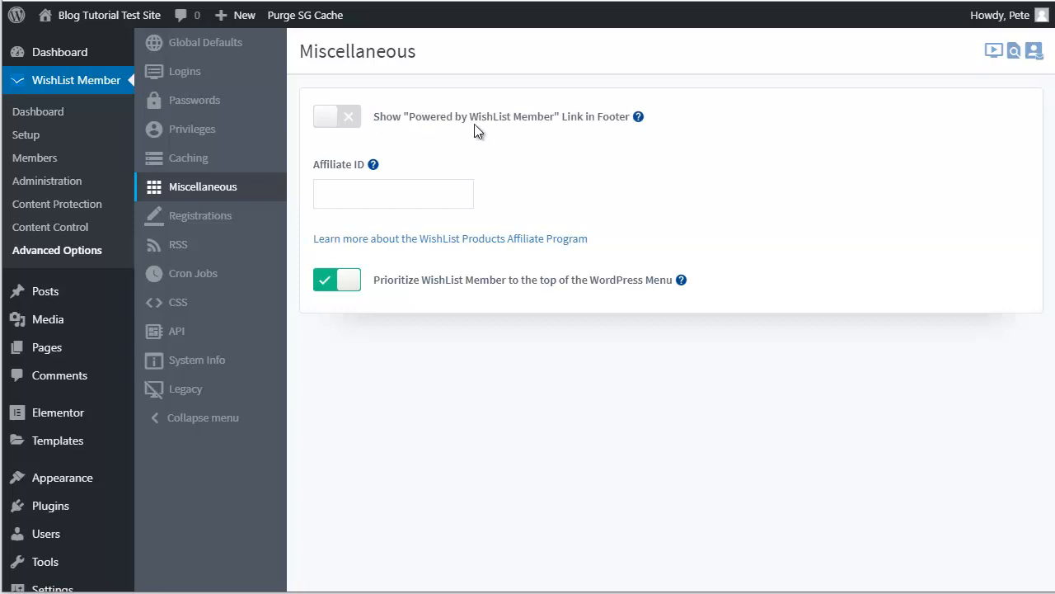